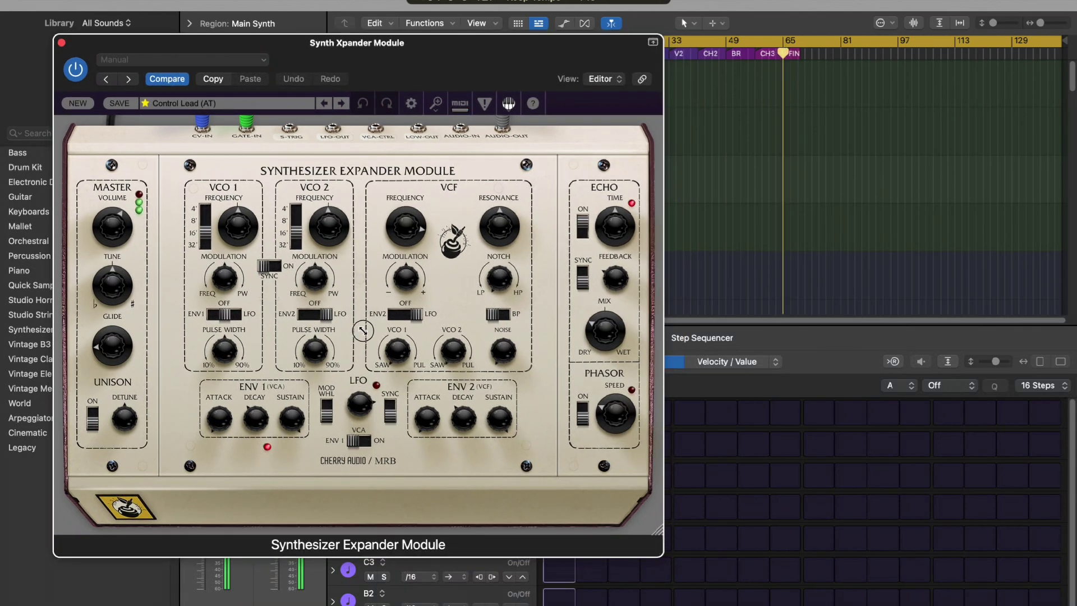
# Shrink the synth plug-in window, move it clear of the channel strips, and start recording from the intro section
pyautogui.moveTo(363, 331); pyautogui.dragTo(348, 327)
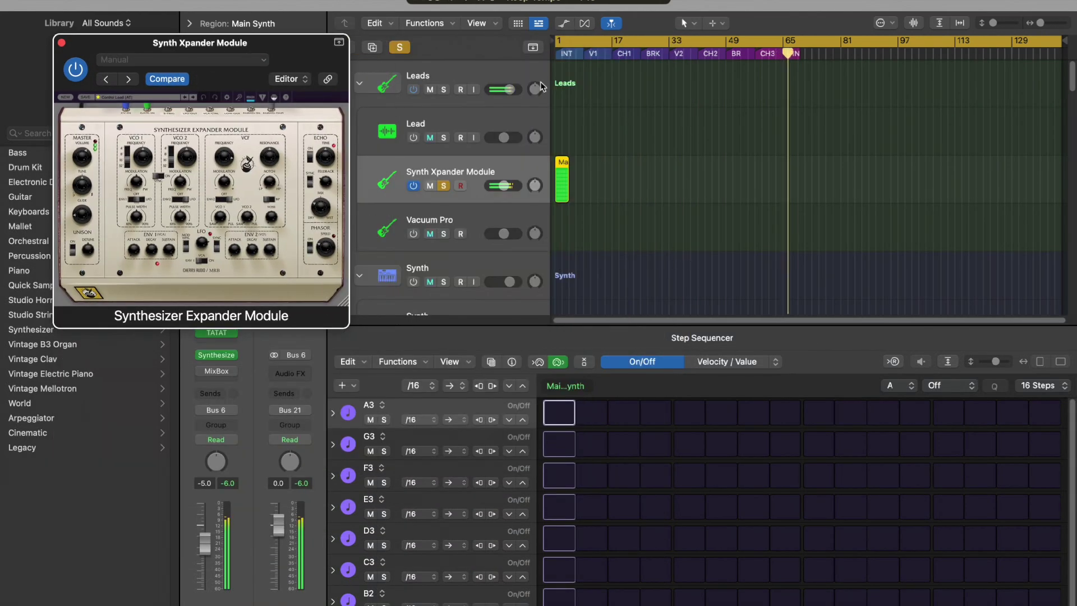
pyautogui.click(558, 60)
pyautogui.press('r')
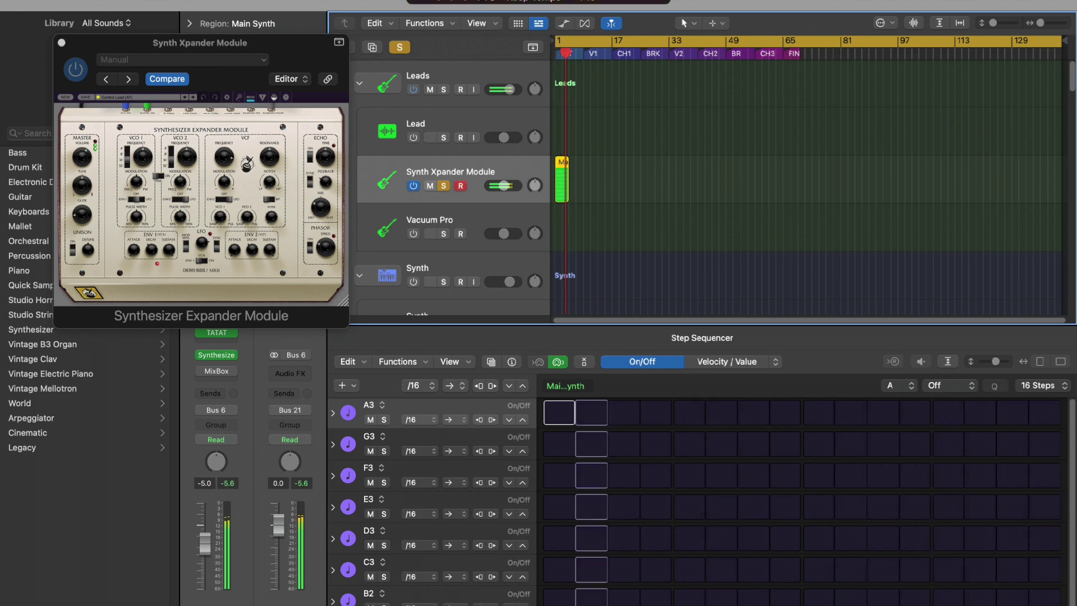
pyautogui.moveTo(278, 43); pyautogui.dragTo(808, 120)
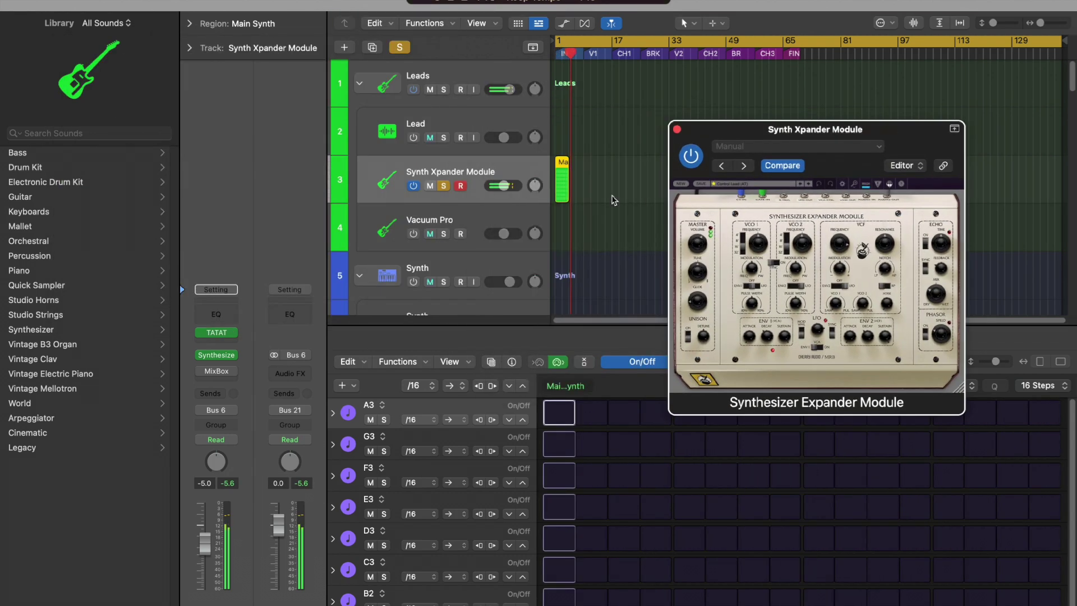
# Record TATAT's MIDI output as a region on the Synth Xpander Module track and duplicate the track
pyautogui.click(226, 340)
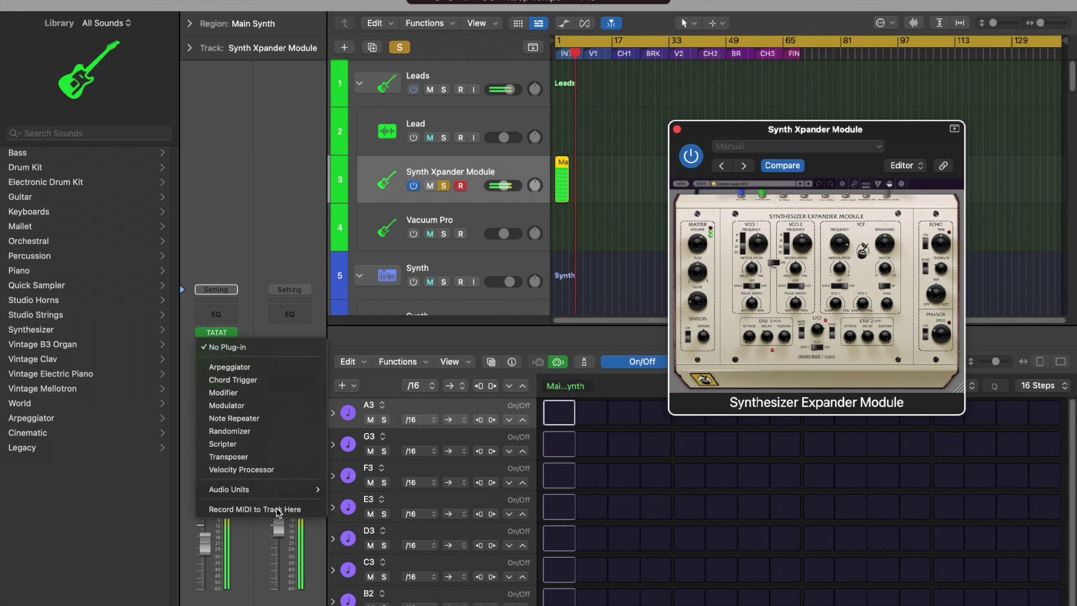
pyautogui.click(267, 510)
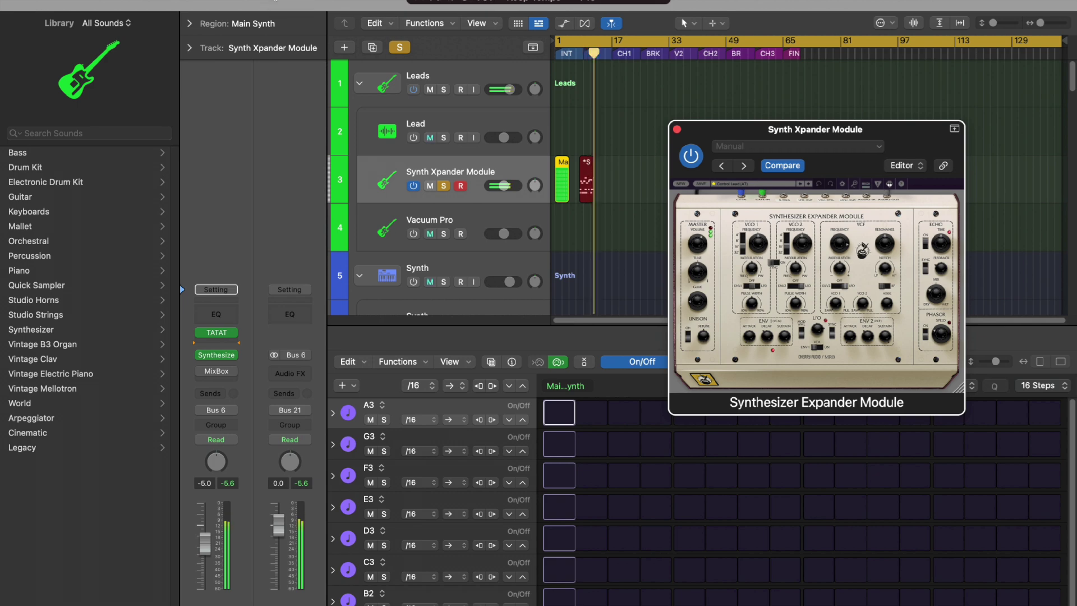
pyautogui.press('space')
pyautogui.doubleClick(583, 180)
pyautogui.press('super+d')
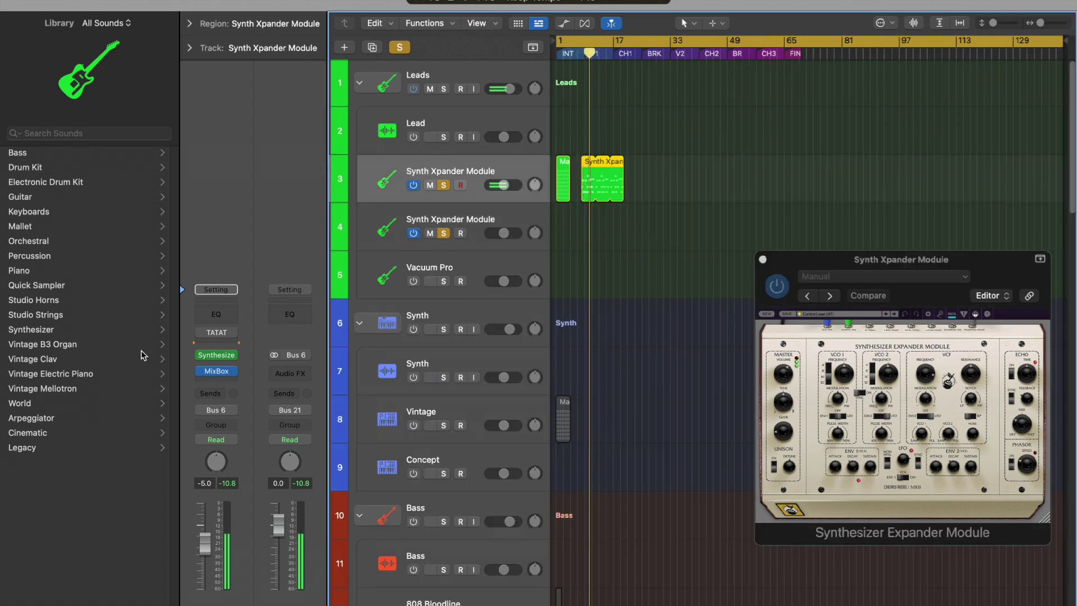
# Open the synth track's MixBox effect and try the Ambientify preset before going back to Adding Pre Delay
pyautogui.moveTo(218, 373)
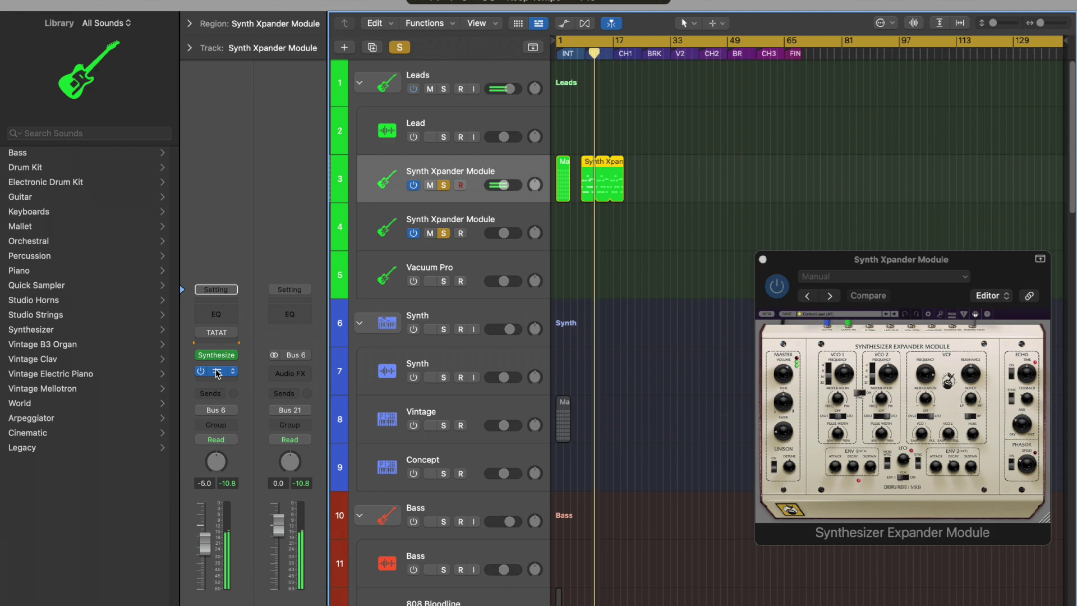
pyautogui.click(217, 372)
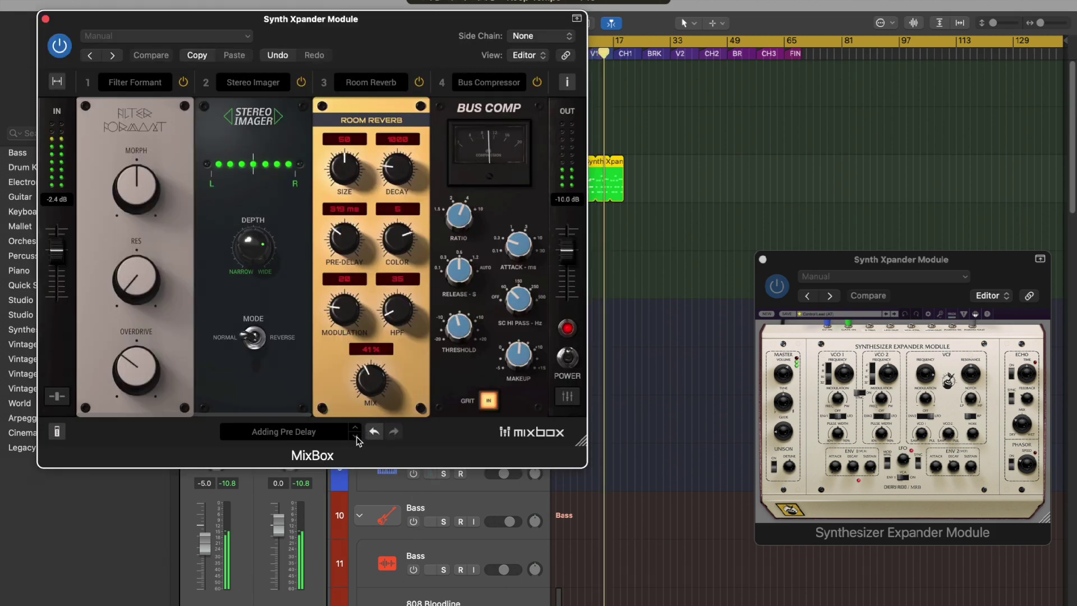
pyautogui.click(356, 437)
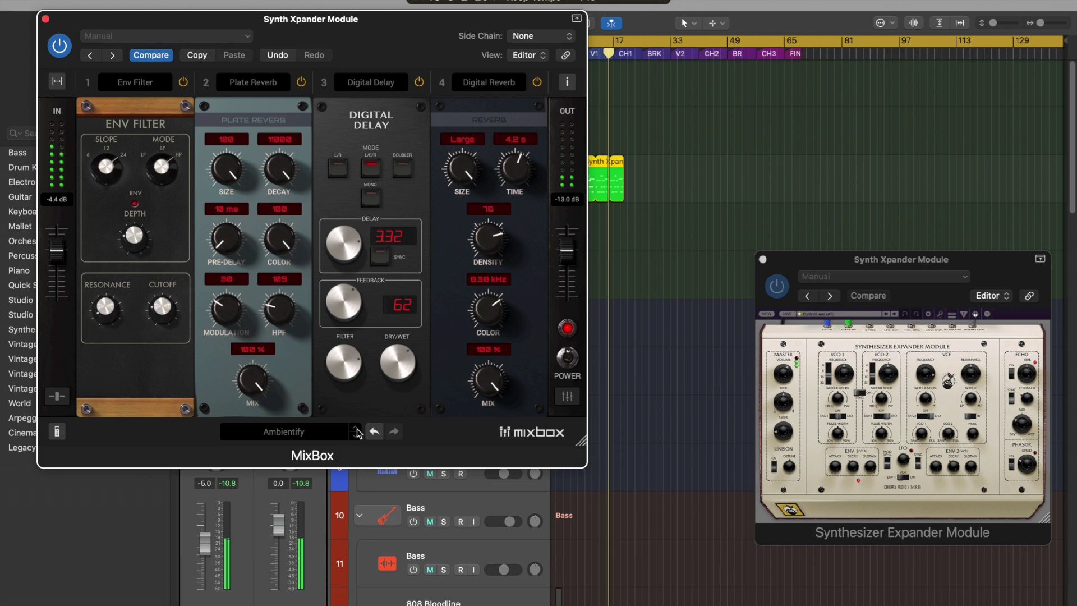
pyautogui.click(355, 436)
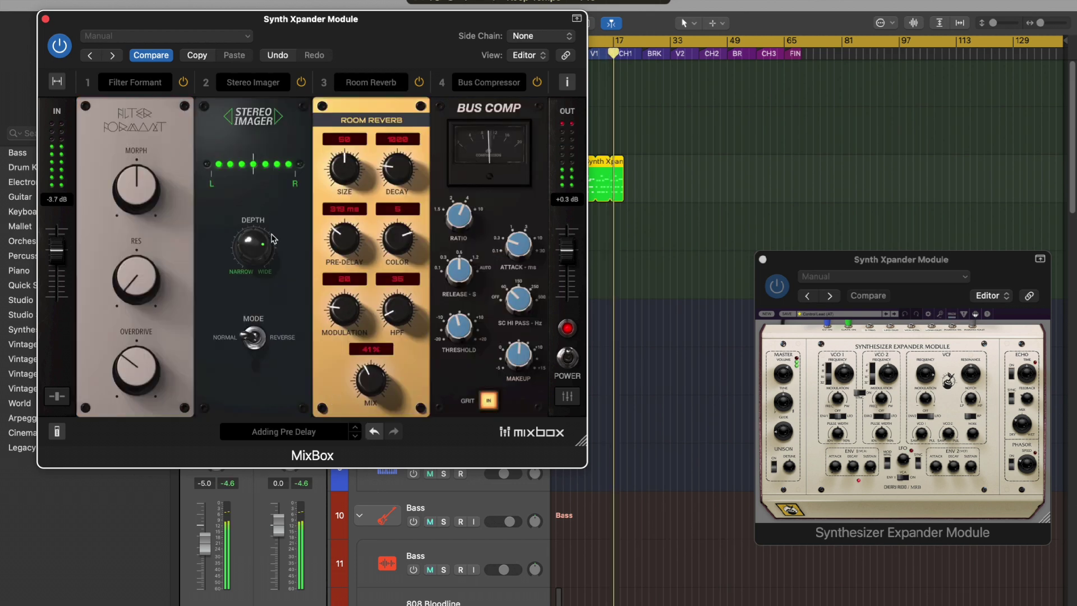
# Widen the Stereo Imager depth in MixBox and set the Filter Formant morph to 79
pyautogui.moveTo(253, 228)
pyautogui.moveTo(253, 228); pyautogui.dragTo(226, 213)
pyautogui.moveTo(517, 21); pyautogui.dragTo(464, 21)
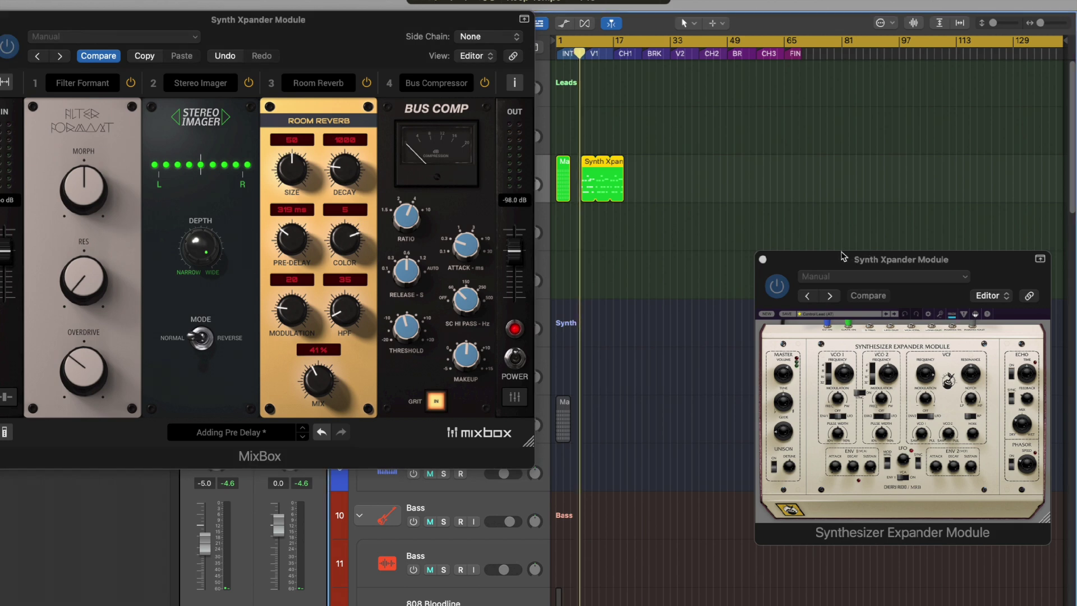
pyautogui.moveTo(831, 261); pyautogui.dragTo(756, 134)
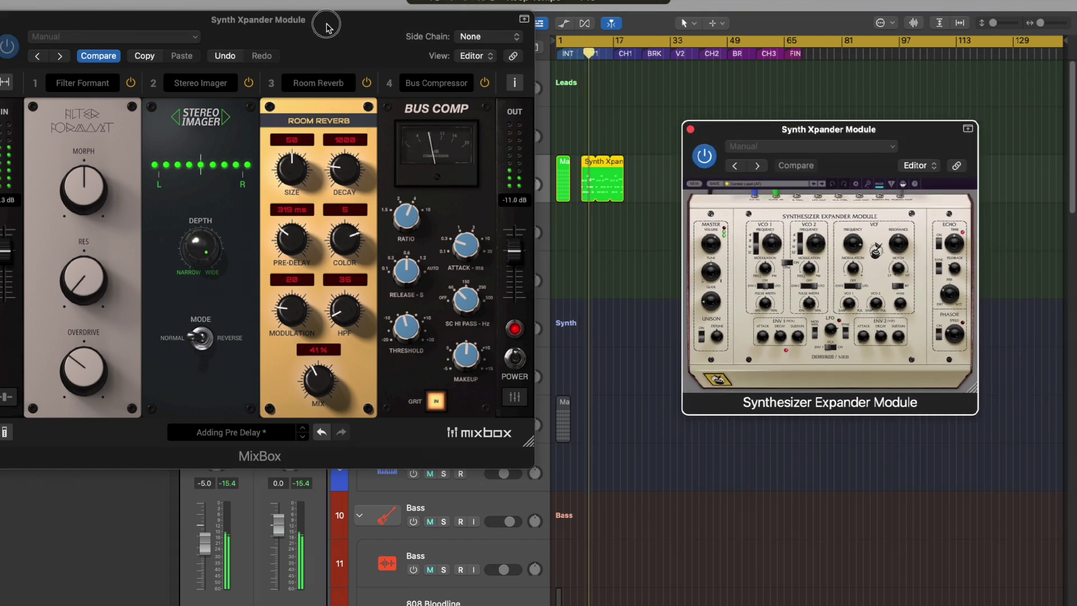
pyautogui.moveTo(331, 25); pyautogui.dragTo(359, 37)
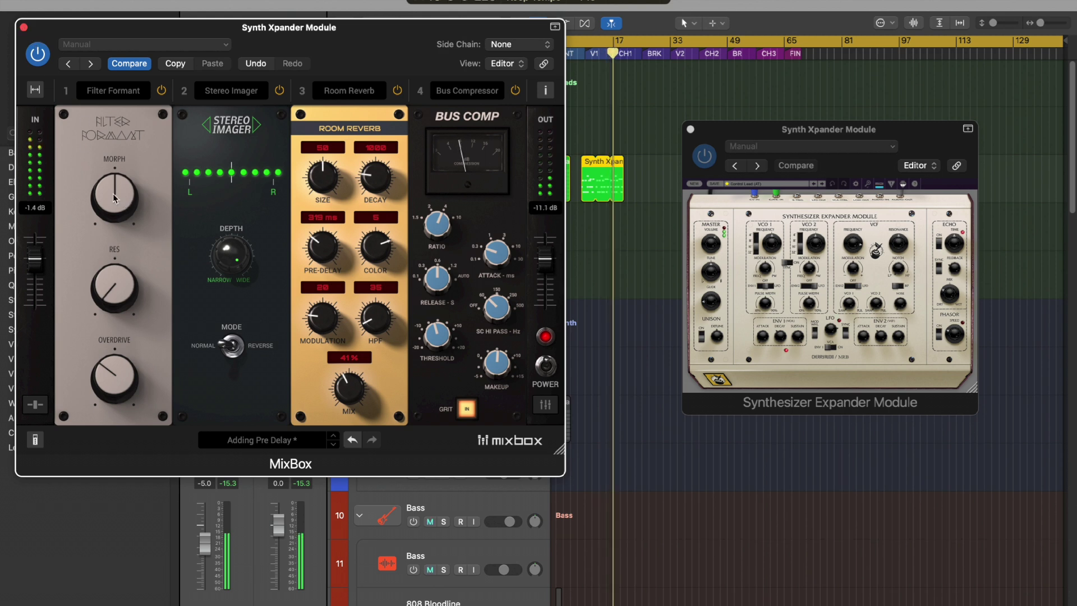
pyautogui.moveTo(115, 196); pyautogui.dragTo(98, 143)
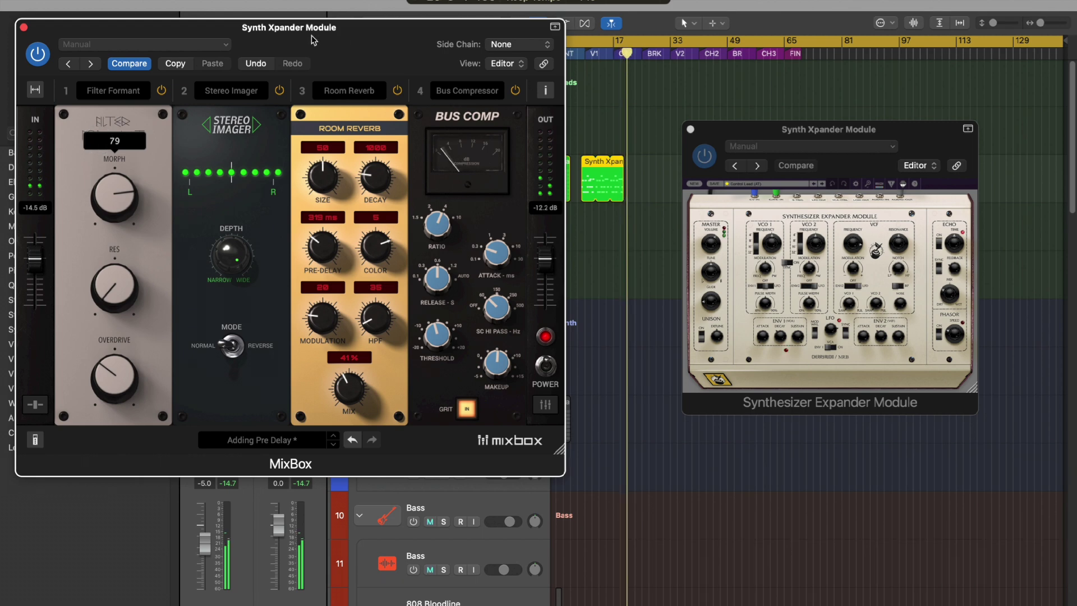
# Close MixBox and extend the recorded synth region's loop by one more repetition
pyautogui.click(24, 27)
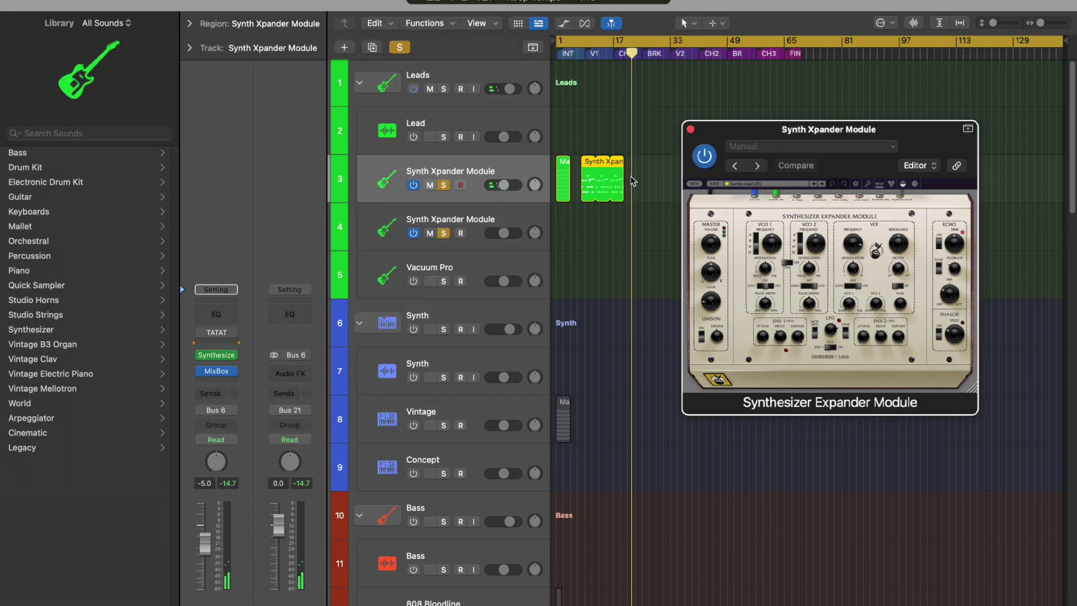
pyautogui.click(623, 168)
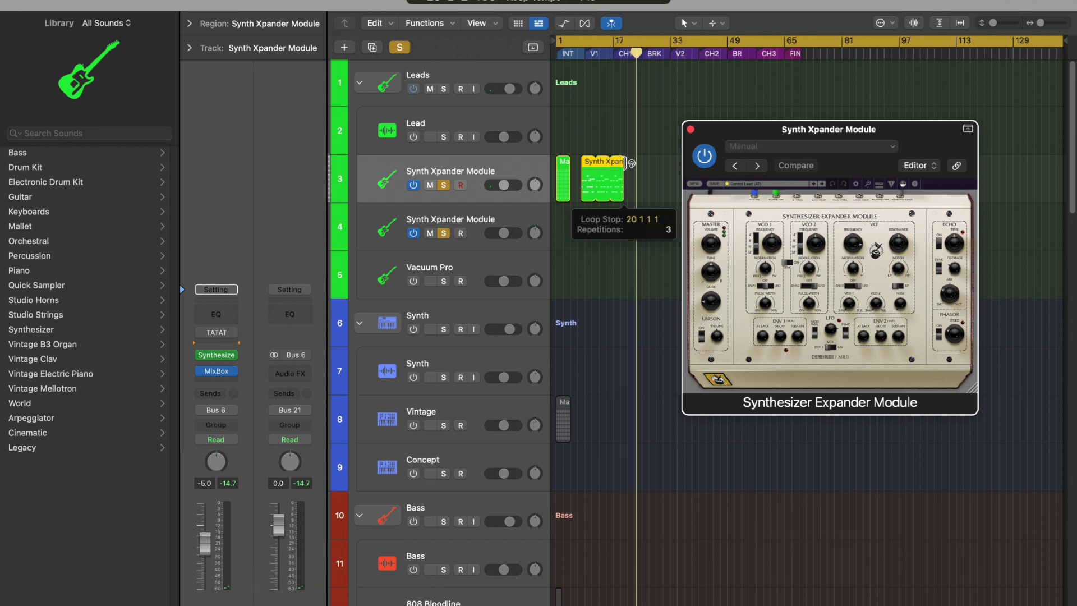
pyautogui.moveTo(630, 165); pyautogui.dragTo(645, 175)
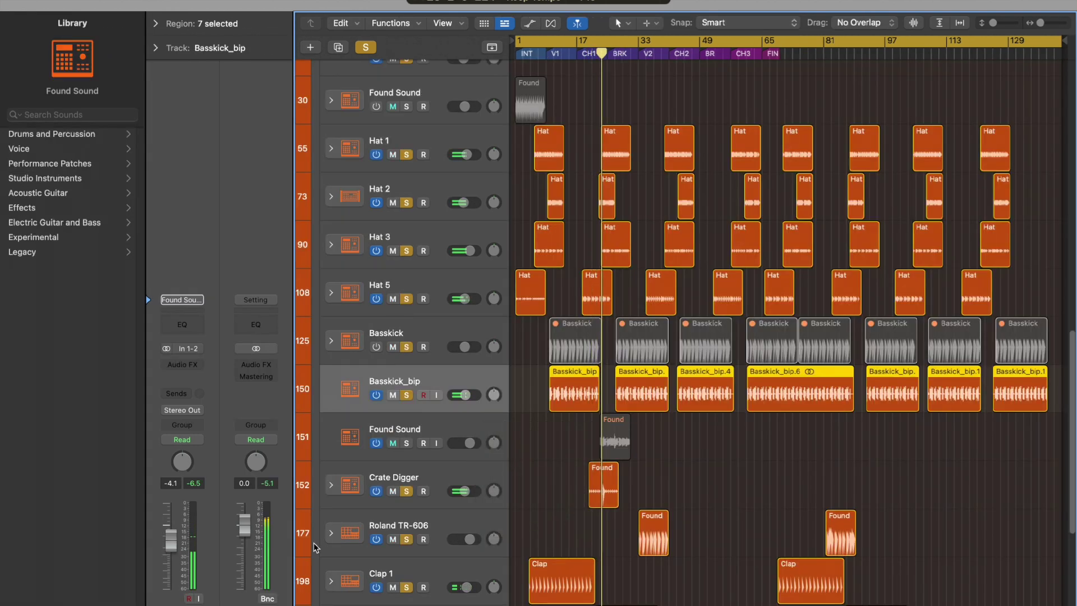
# Paste a copy of the Found Sound region at the start of CH2 on its own track and loop it
pyautogui.click(472, 477)
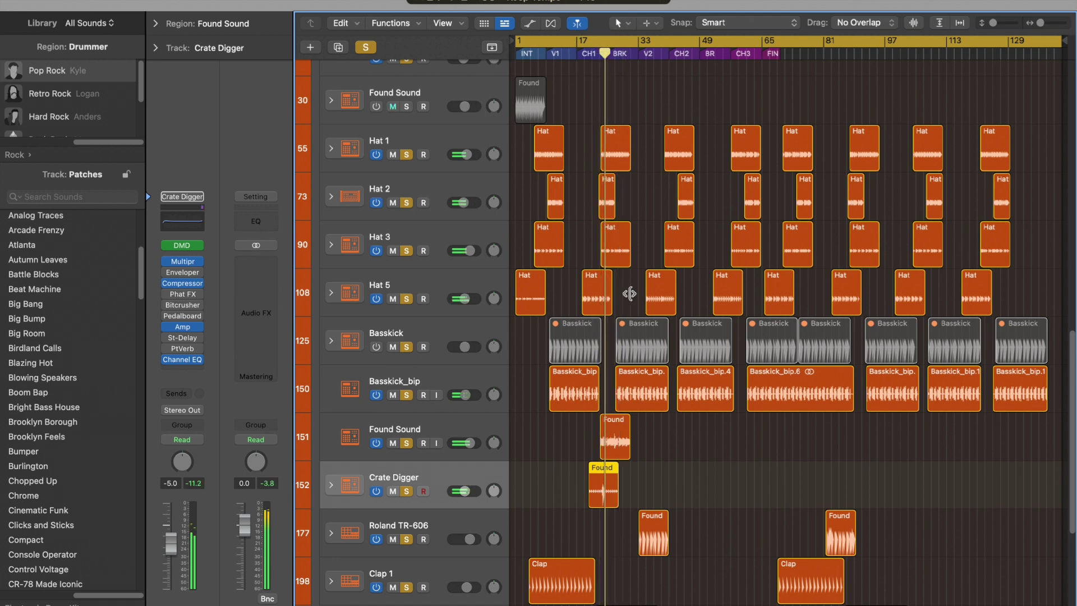
pyautogui.click(620, 439)
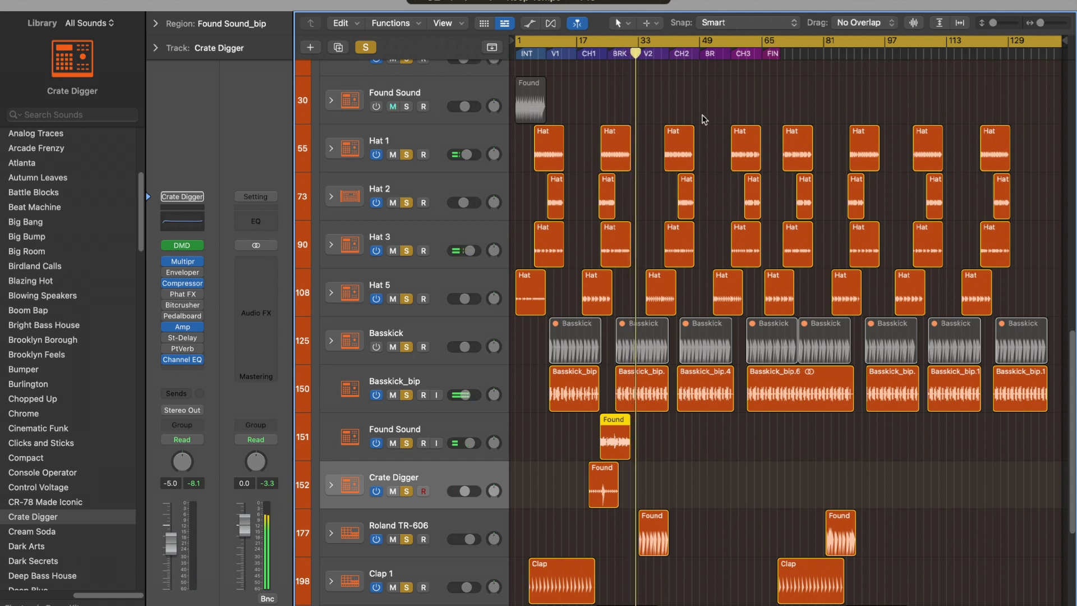
pyautogui.click(452, 437)
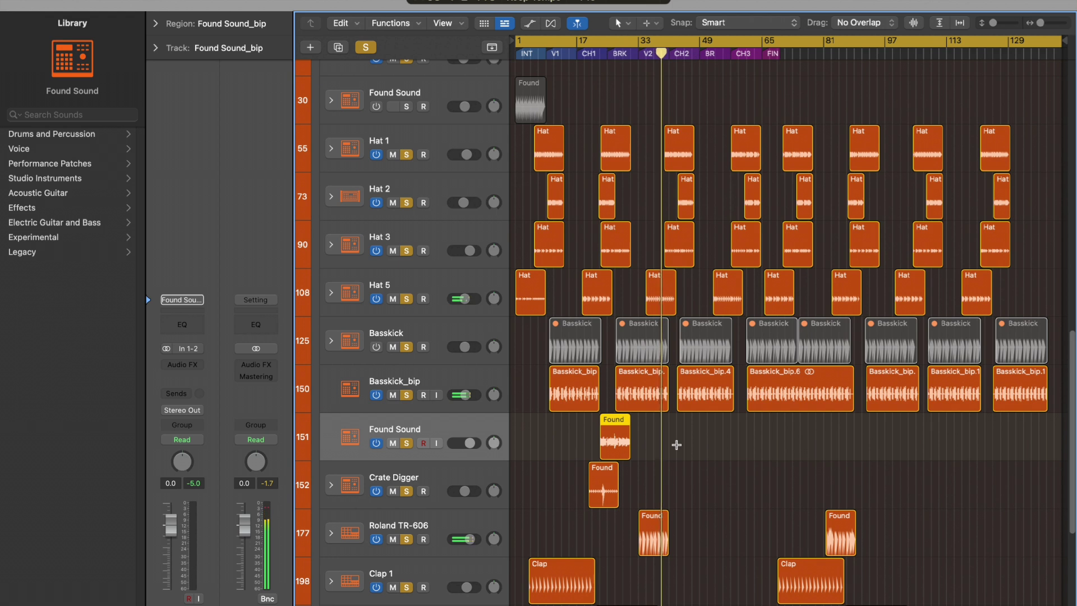
pyautogui.press('super+v')
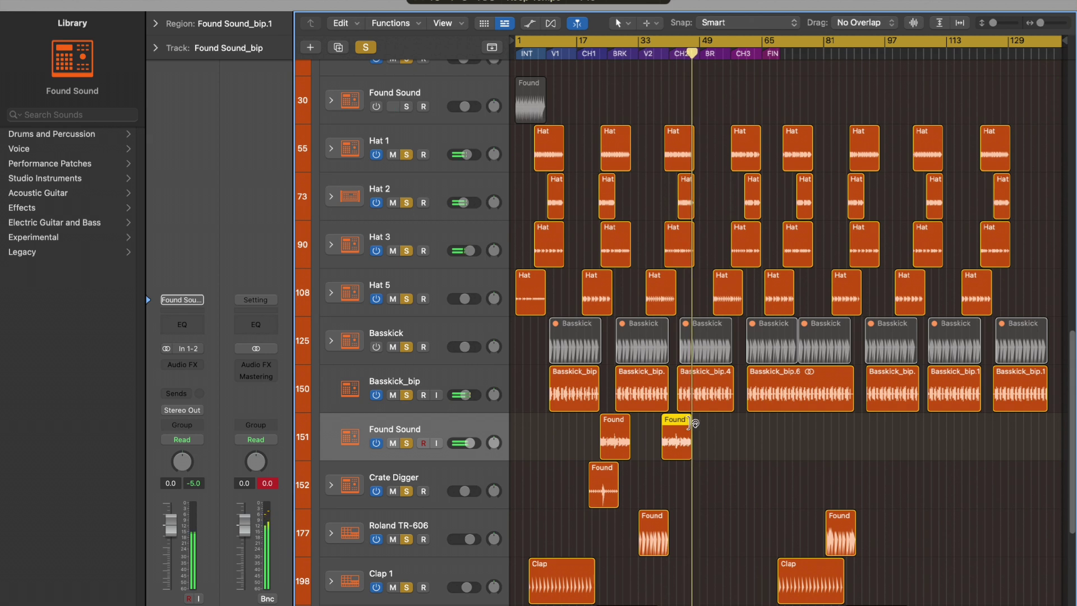
pyautogui.moveTo(692, 425); pyautogui.dragTo(721, 429)
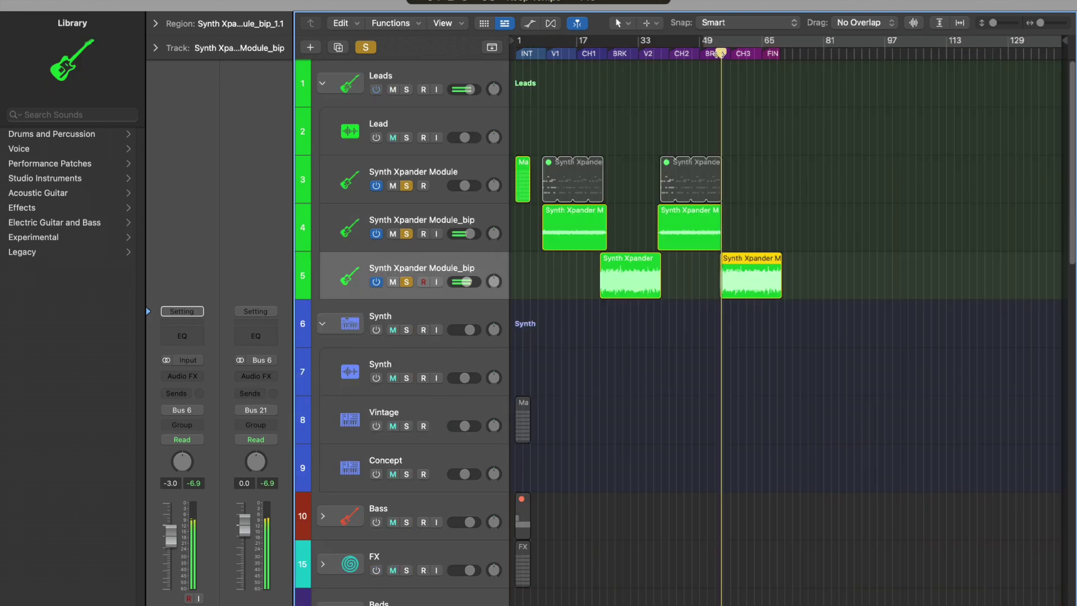
# Loop the last Synth Xpander Module_bip region on track 5 for one more repetition past the FIN marker
pyautogui.scroll(5, 732, 270)
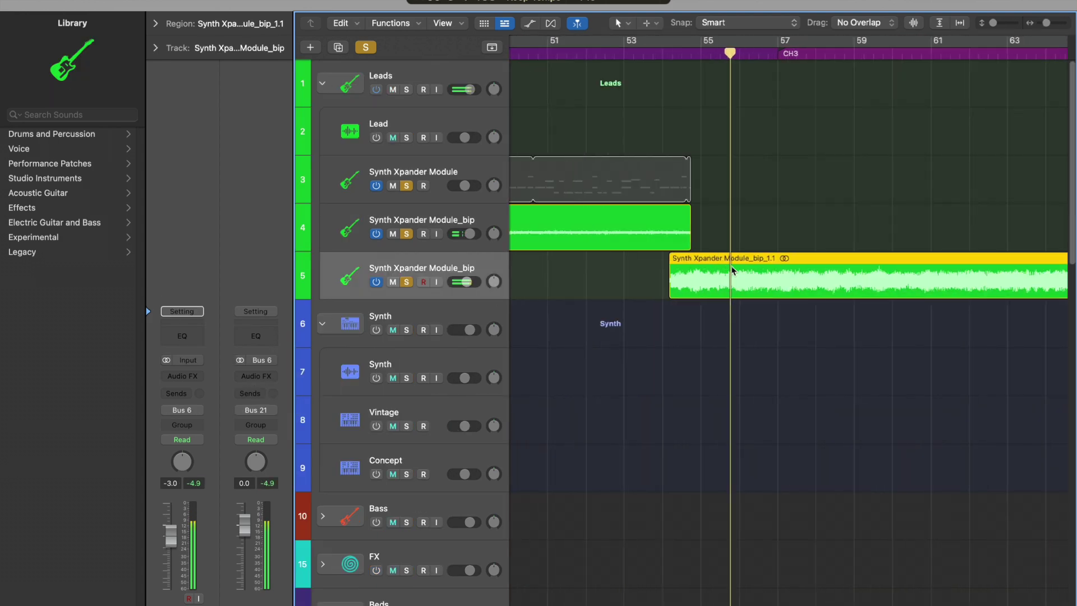
pyautogui.scroll(-4, 732, 270)
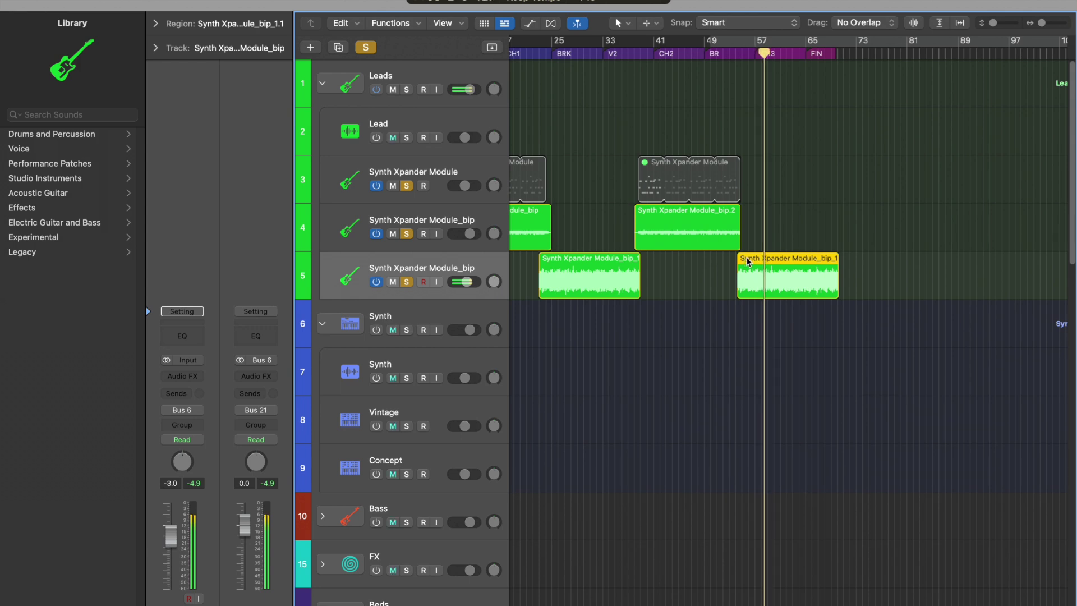
pyautogui.moveTo(745, 262); pyautogui.dragTo(748, 260)
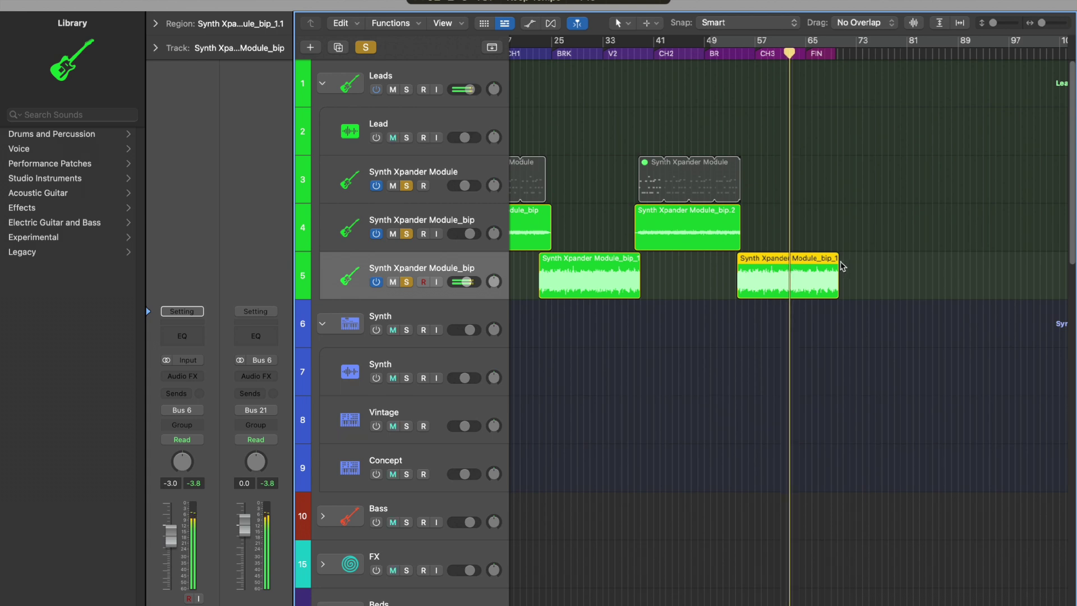
pyautogui.moveTo(838, 259); pyautogui.dragTo(943, 274)
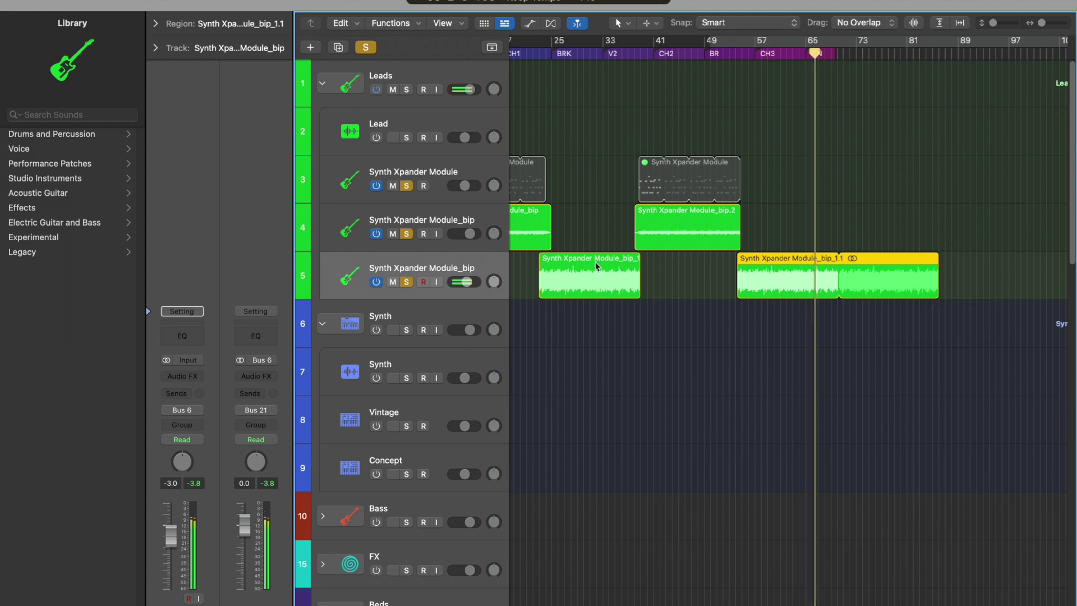
# Duplicate the track 5 Synth Xpander Module_bip track and move its last looped region down to the new track
pyautogui.click(338, 47)
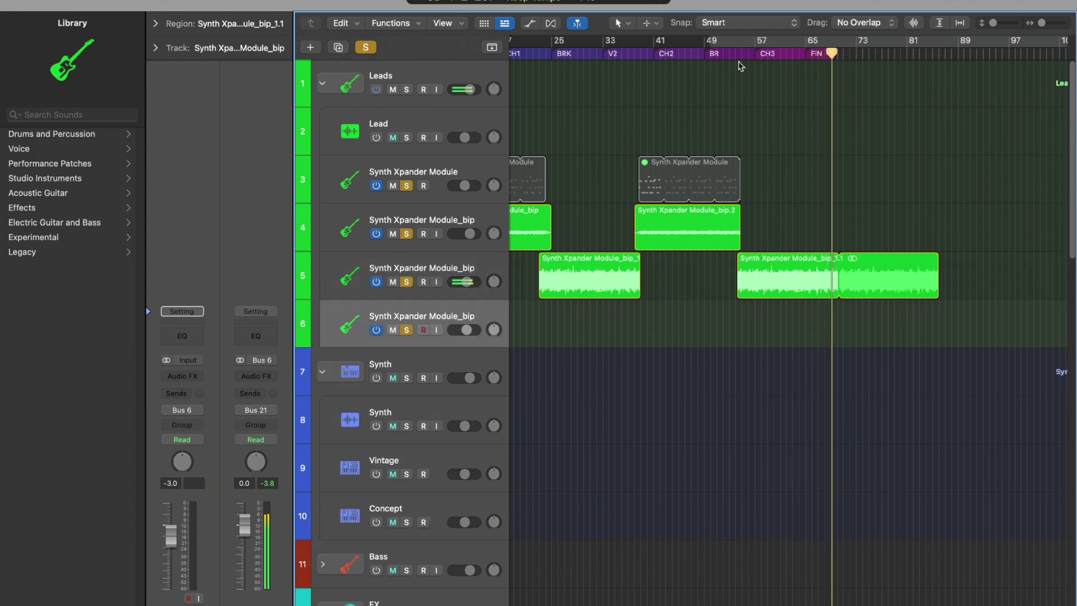
pyautogui.click(735, 67)
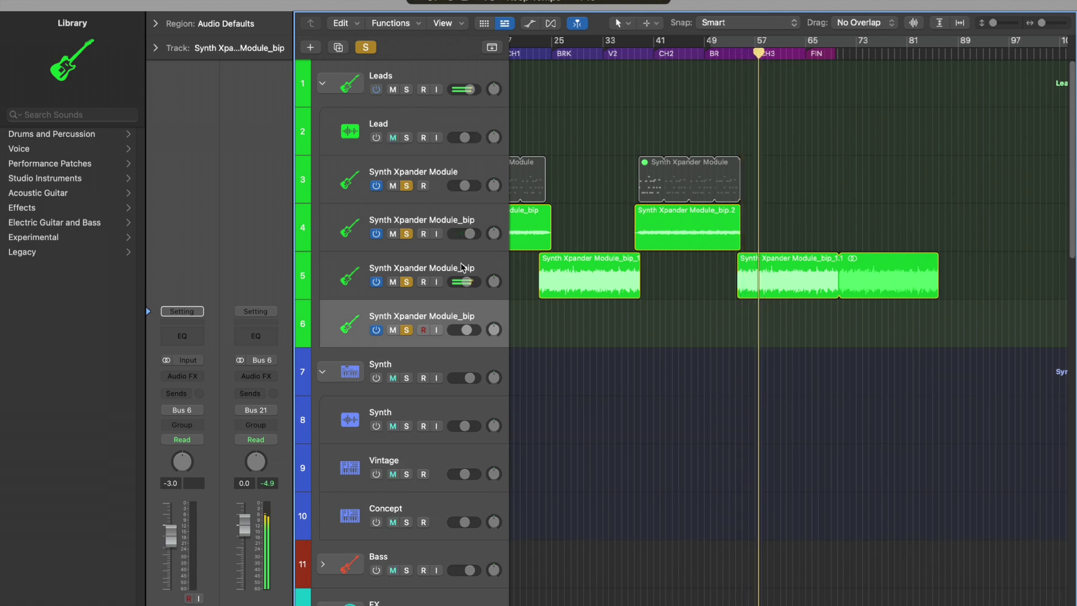
pyautogui.click(753, 262)
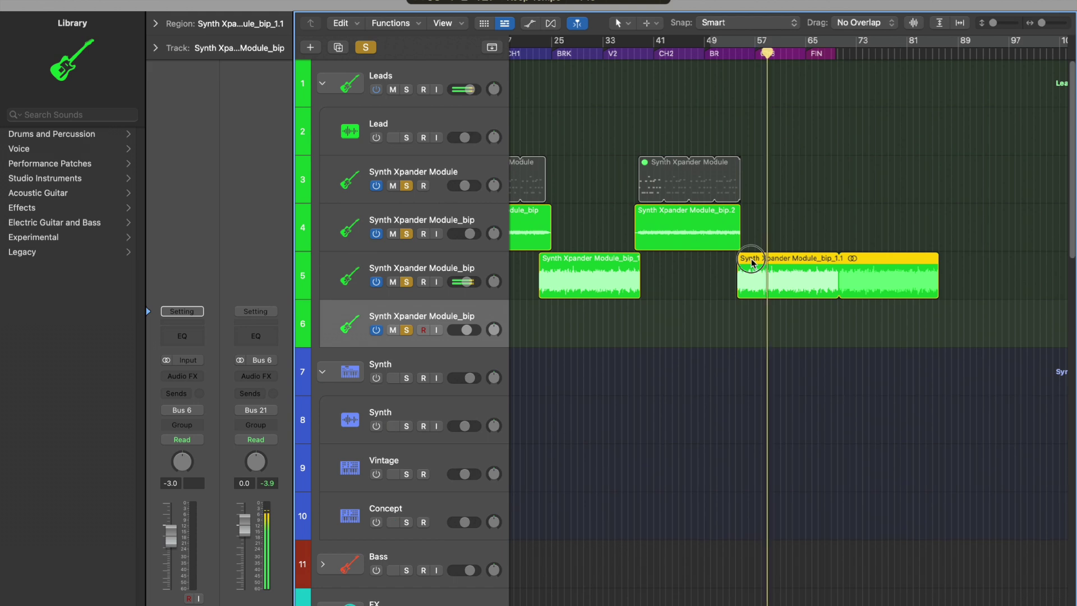
pyautogui.moveTo(753, 262); pyautogui.dragTo(749, 309)
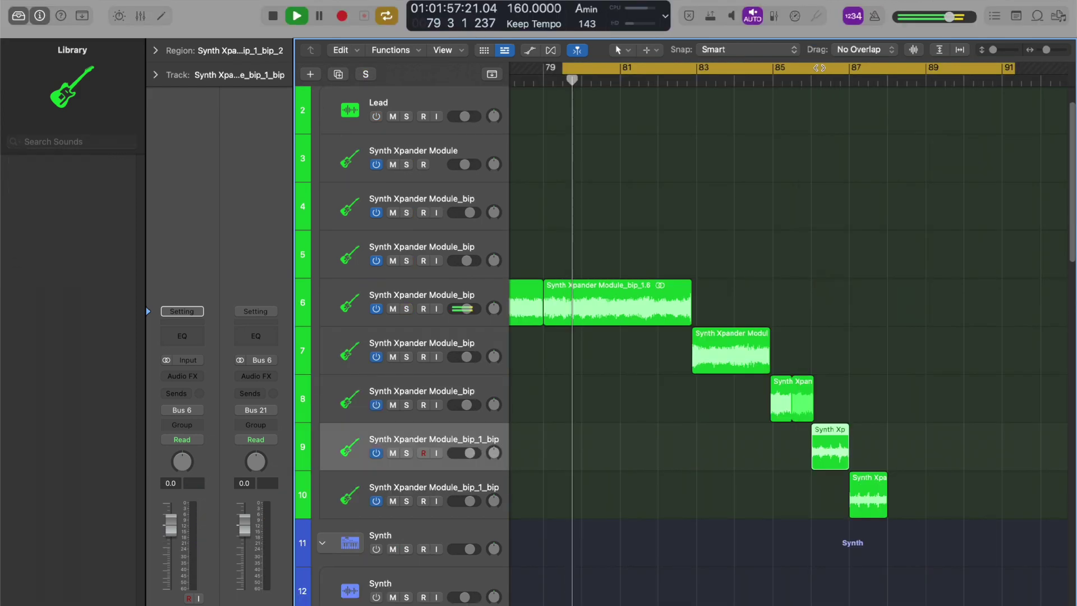
# Turn off cycle mode and play back the staggered synth regions from just before bar 85 to the end
pyautogui.click(821, 78)
pyautogui.click(822, 77)
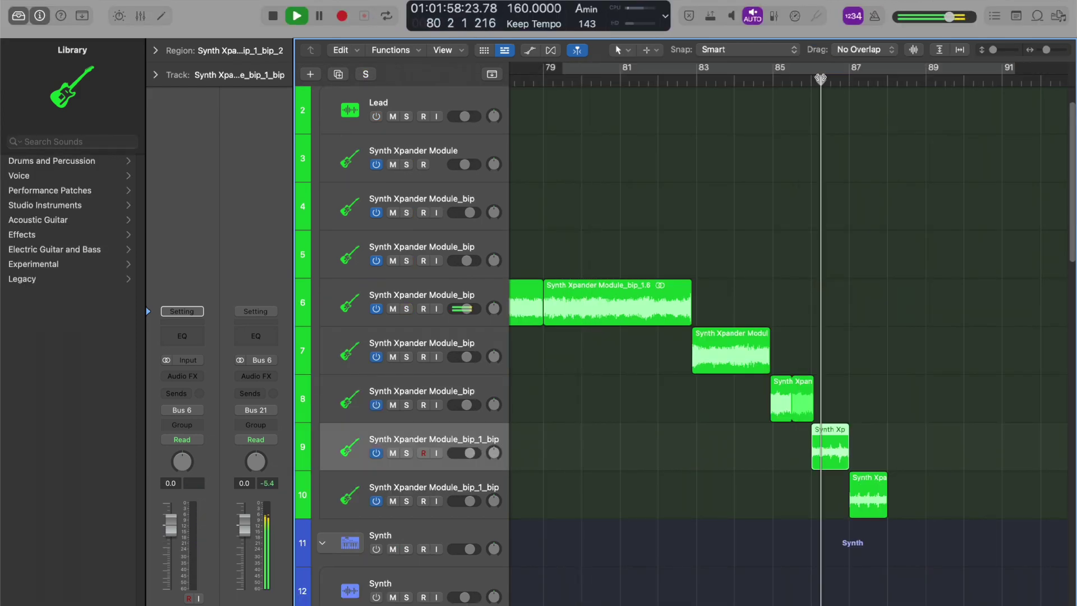
pyautogui.click(764, 80)
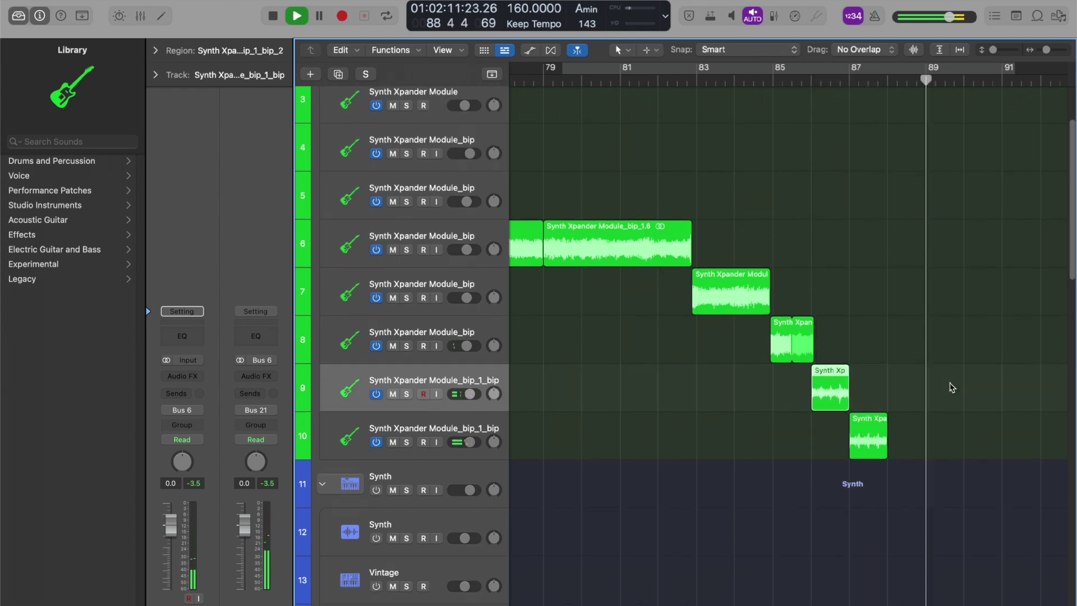
pyautogui.press('space')
# Split the drum regions that cross the playhead at bar 89
pyautogui.press('z')
pyautogui.scroll(15, 938, 547)
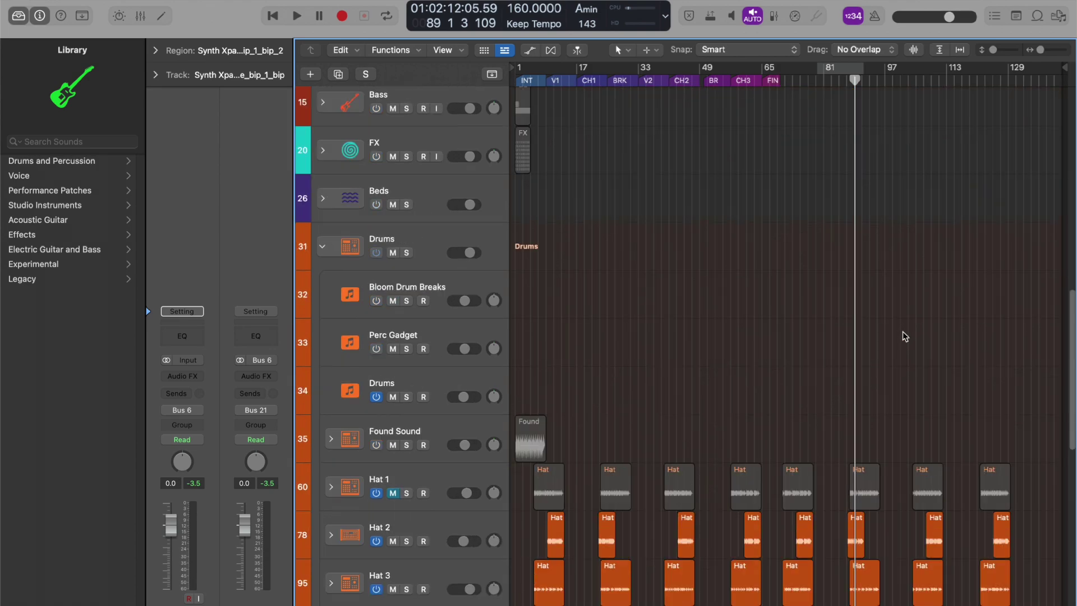
pyautogui.moveTo(1022, 283); pyautogui.dragTo(875, 359)
pyautogui.rightClick(897, 358)
pyautogui.click(927, 375)
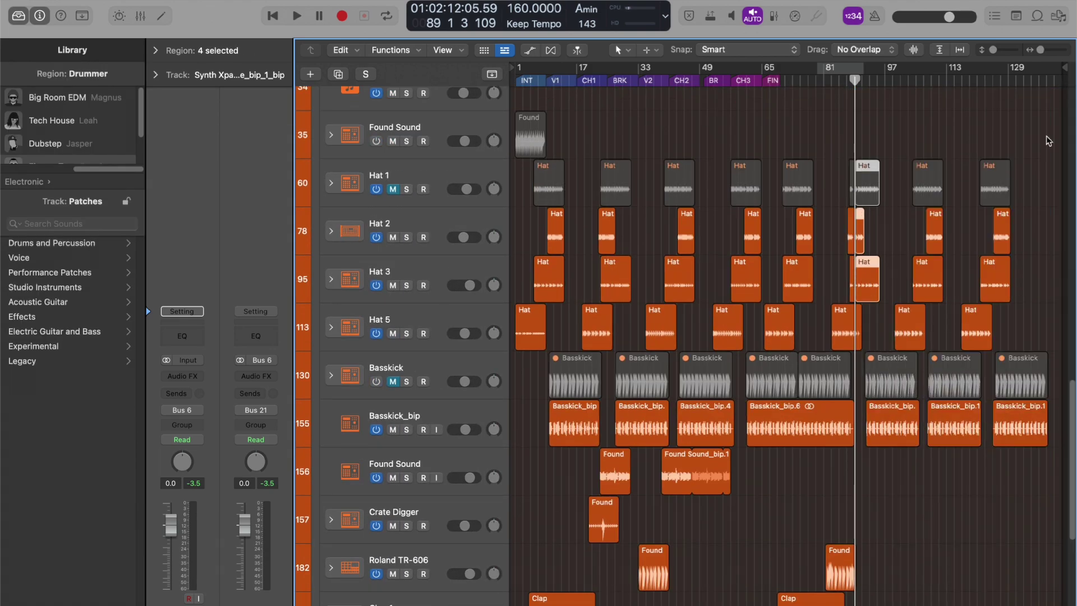
# Split the Hat 5 region crossing bar 89 and delete all the drum regions beyond that point
pyautogui.scroll(-8, 954, 359)
pyautogui.scroll(8, 974, 342)
pyautogui.scroll(3, 975, 343)
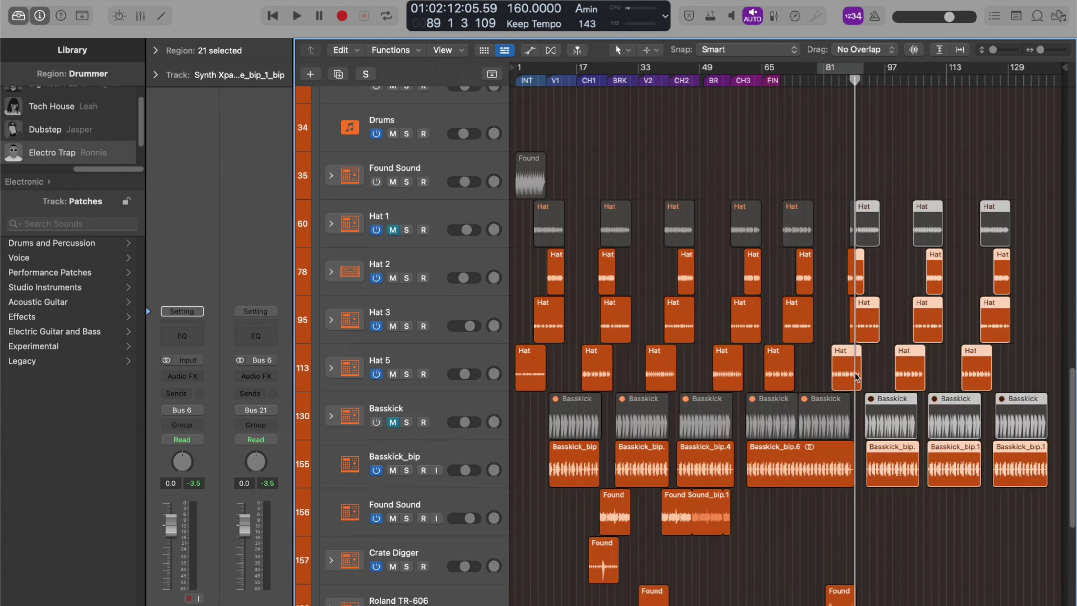
pyautogui.rightClick(859, 350)
pyautogui.click(1036, 191)
pyautogui.scroll(-4, 674, 336)
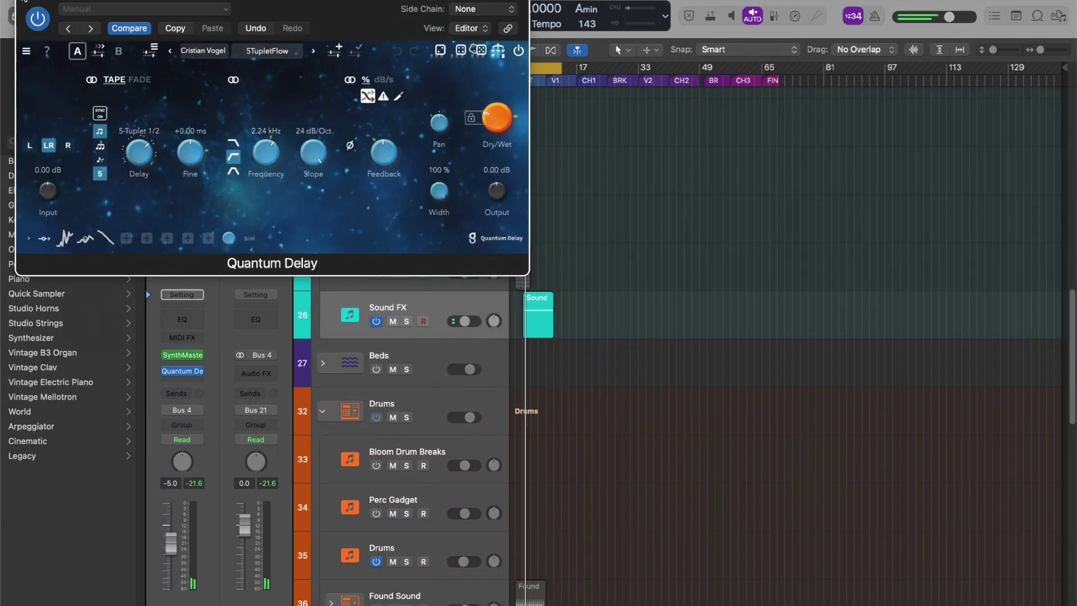
# Close Quantum Delay and bounce the Sound FX region in place to a new track, muting the source and including the audio tail in the file
pyautogui.press('super+w')
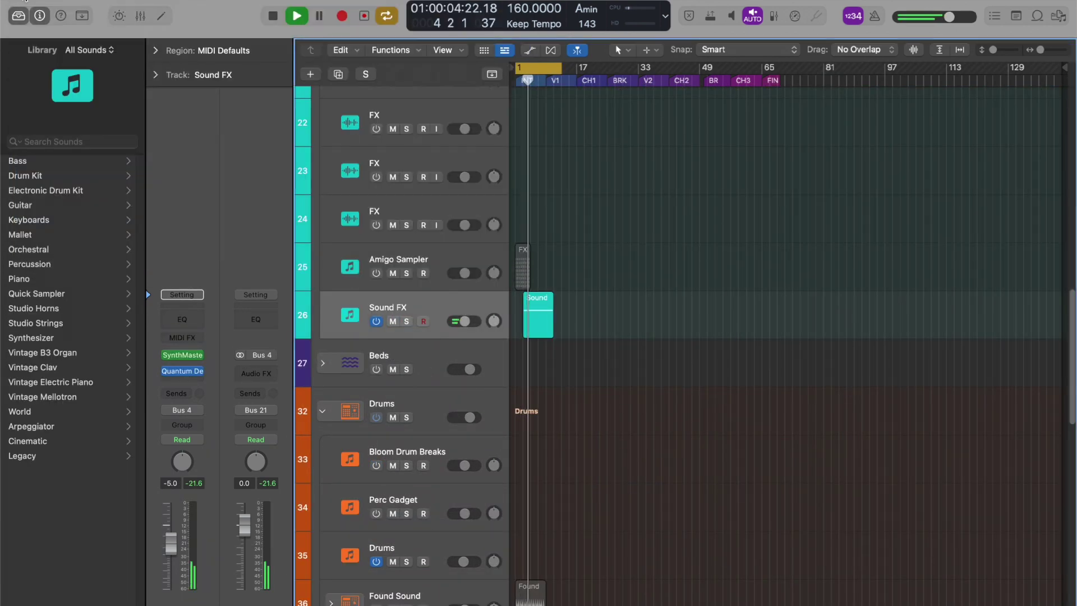
pyautogui.rightClick(533, 305)
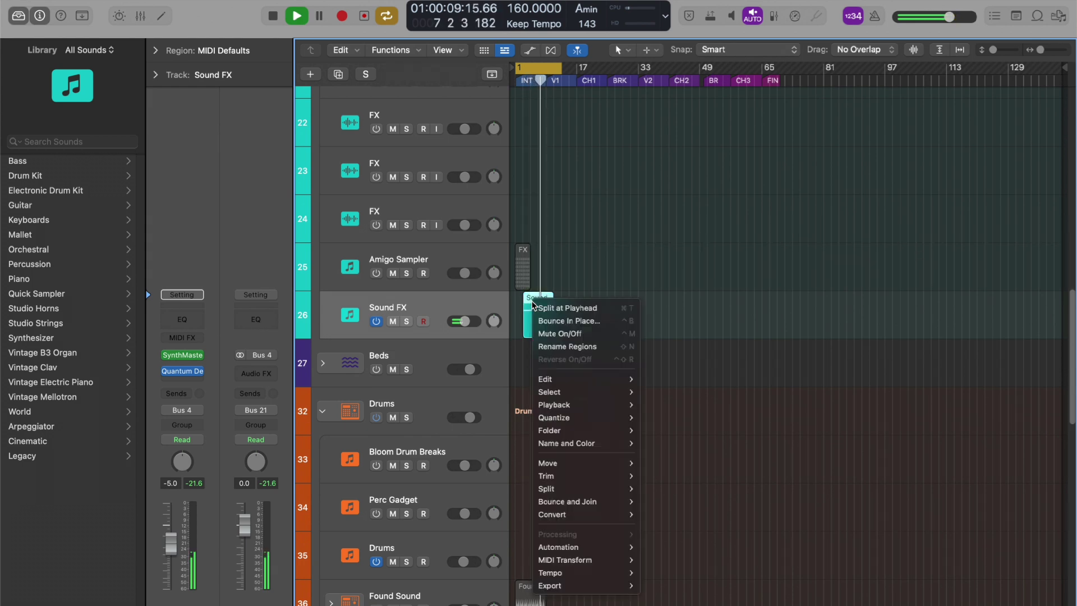
pyautogui.click(564, 321)
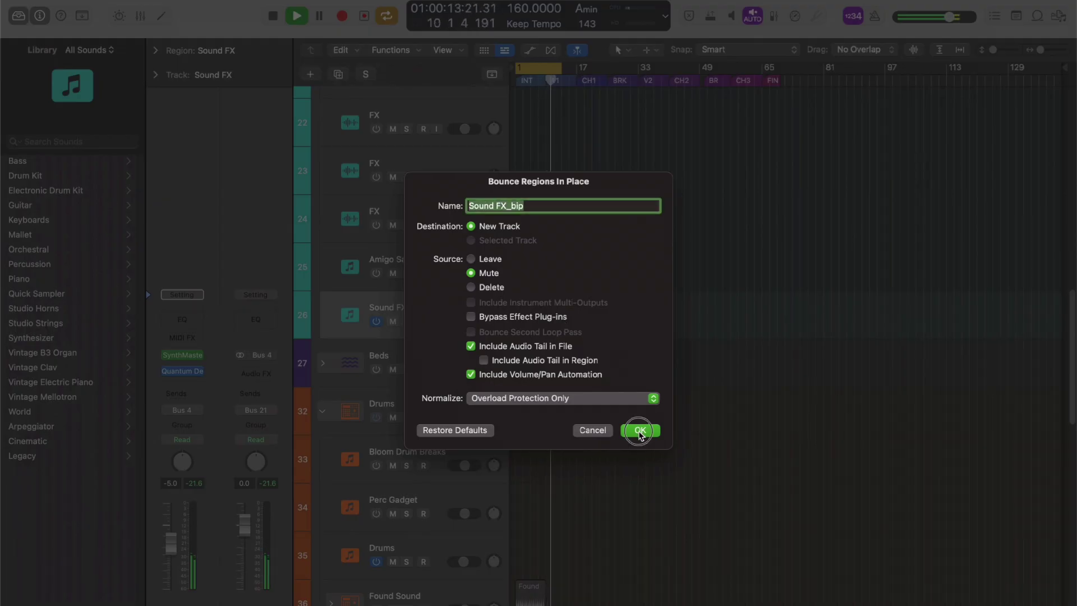
pyautogui.click(640, 431)
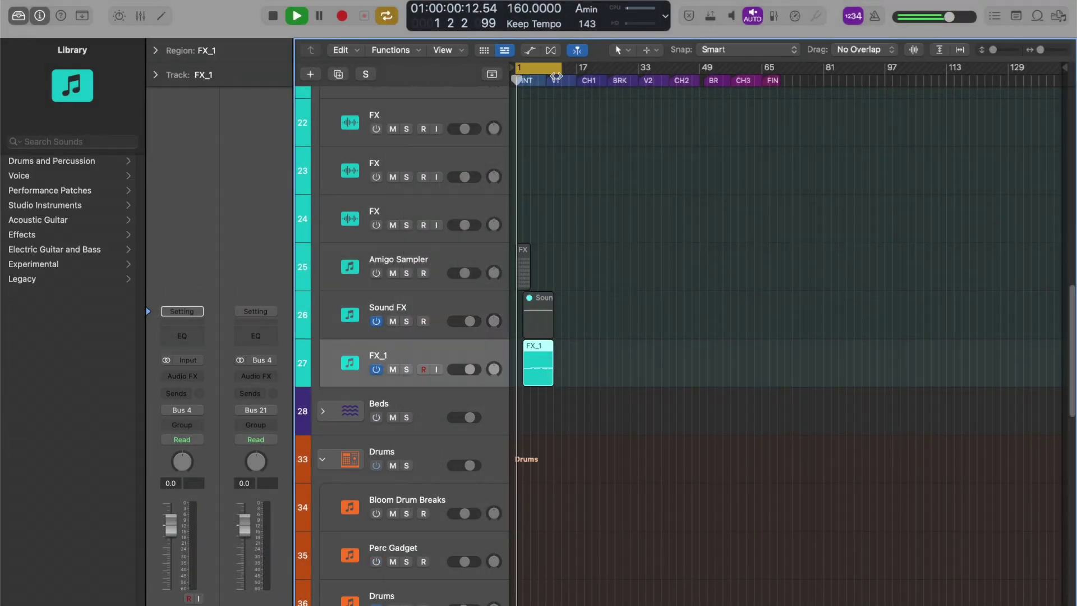
# Extend the cycle range past bar 81 and delete the muted source region on the Sound FX track
pyautogui.moveTo(556, 75); pyautogui.dragTo(837, 93)
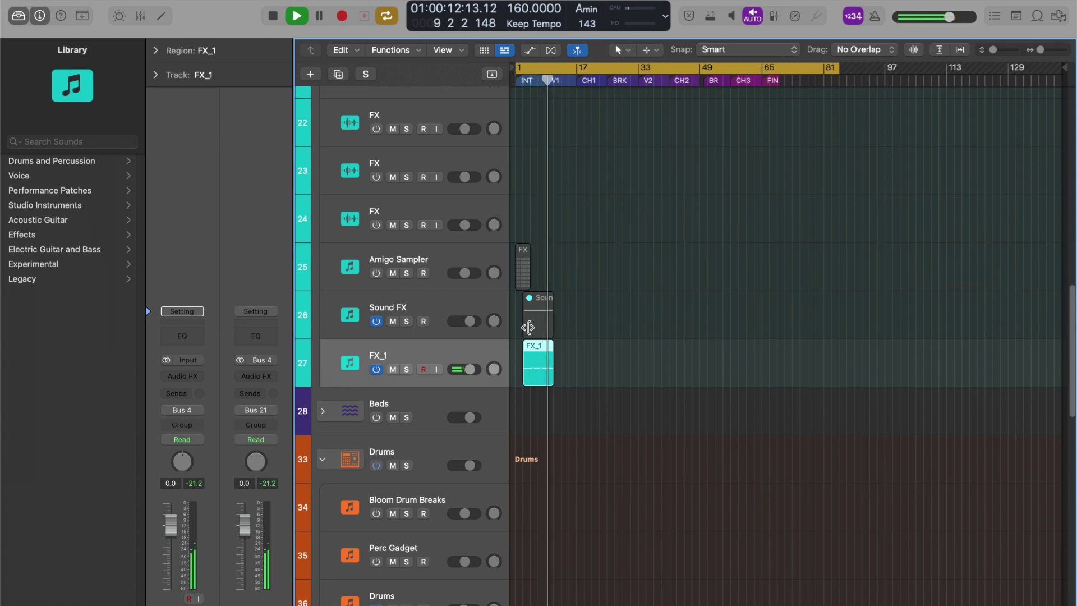
pyautogui.rightClick(535, 316)
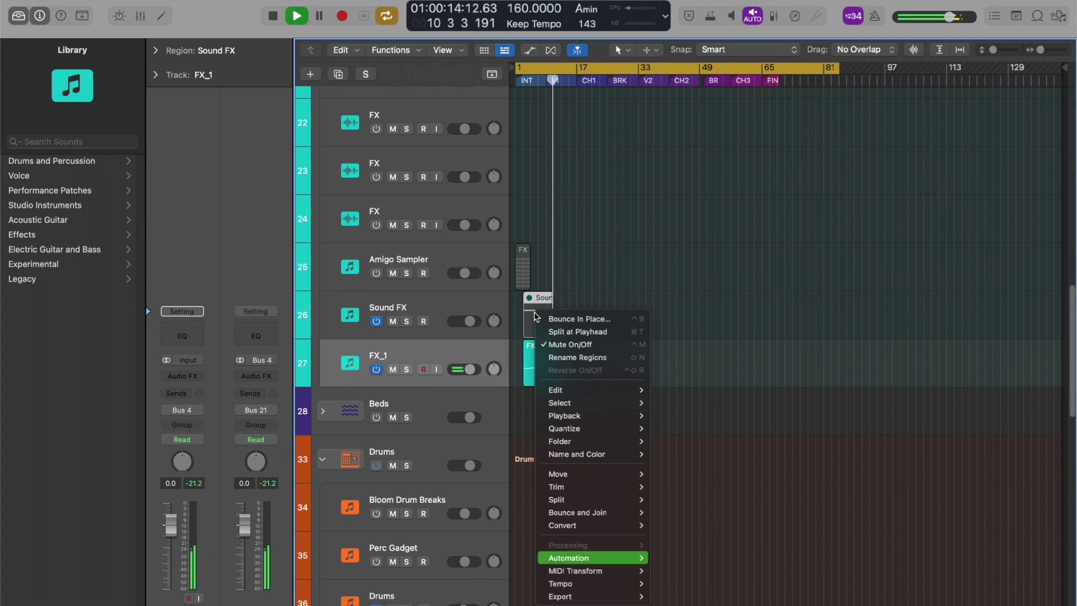
pyautogui.click(539, 313)
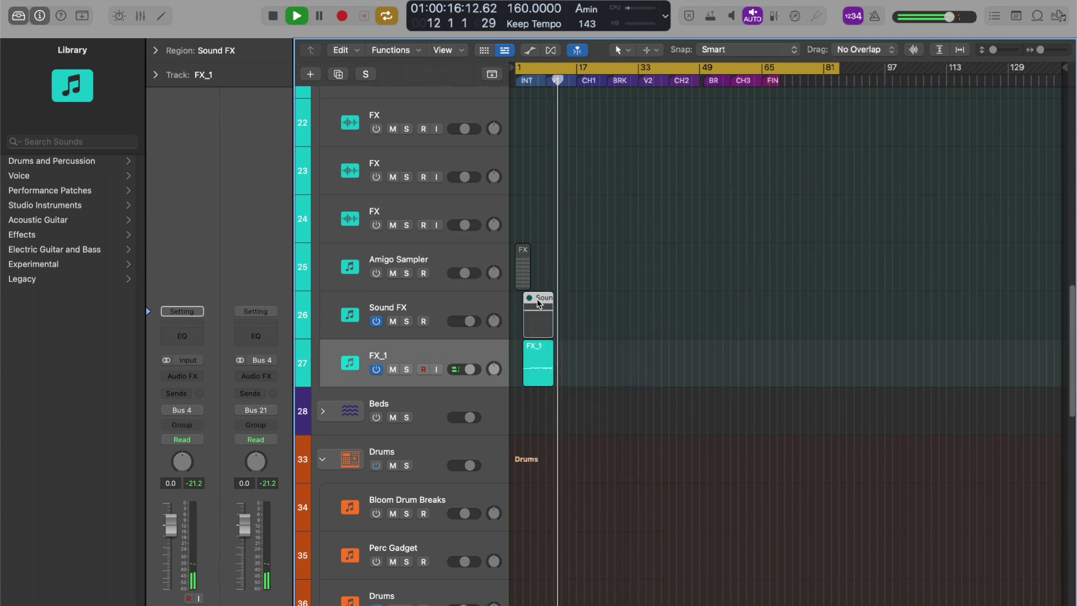
pyautogui.press('Delete')
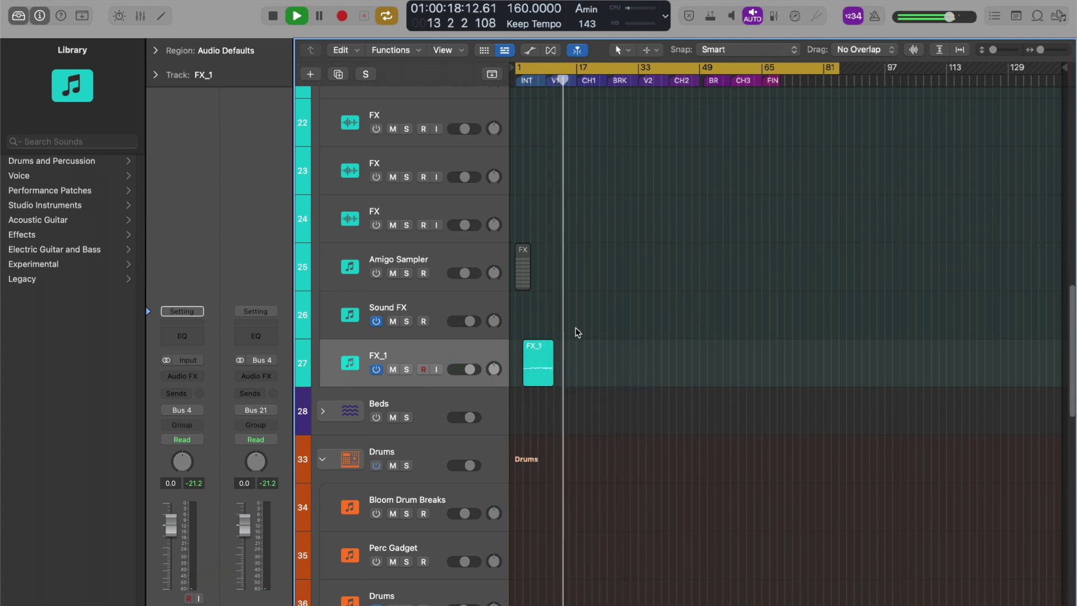
# Play the song from the beginning and inspect the bounced FX_1 region's waveform up close
pyautogui.press('space')
pyautogui.press('Return')
pyautogui.press('space')
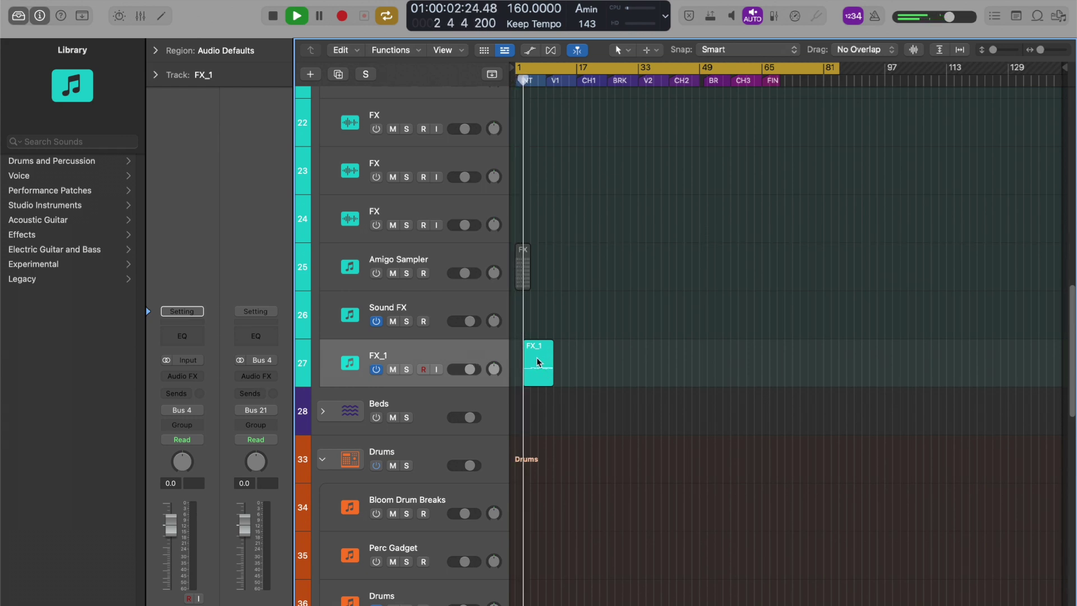
pyautogui.scroll(3, 548, 440)
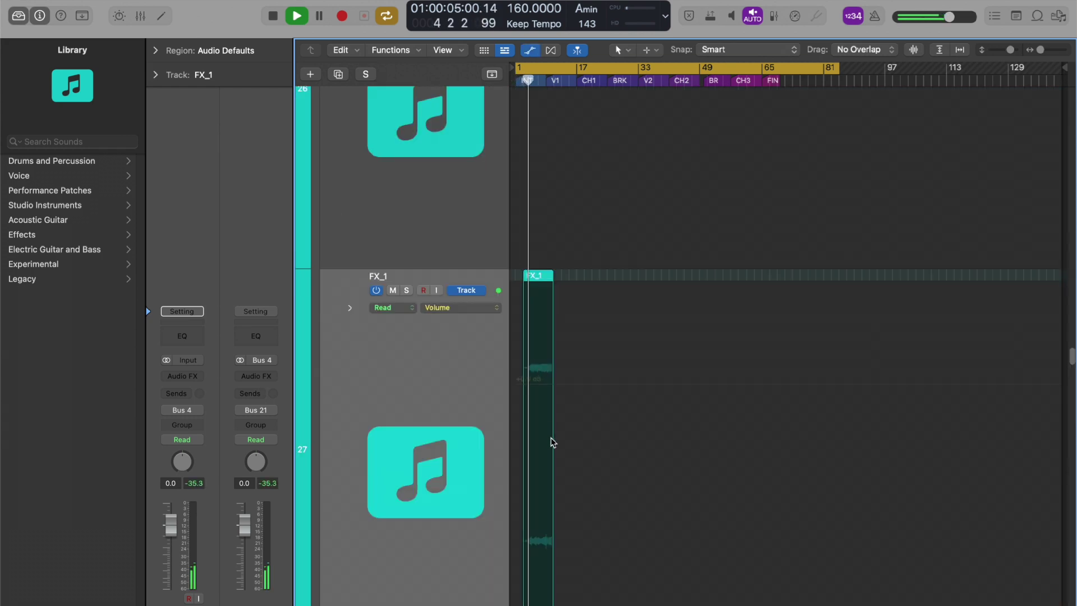
pyautogui.scroll(-3, 551, 441)
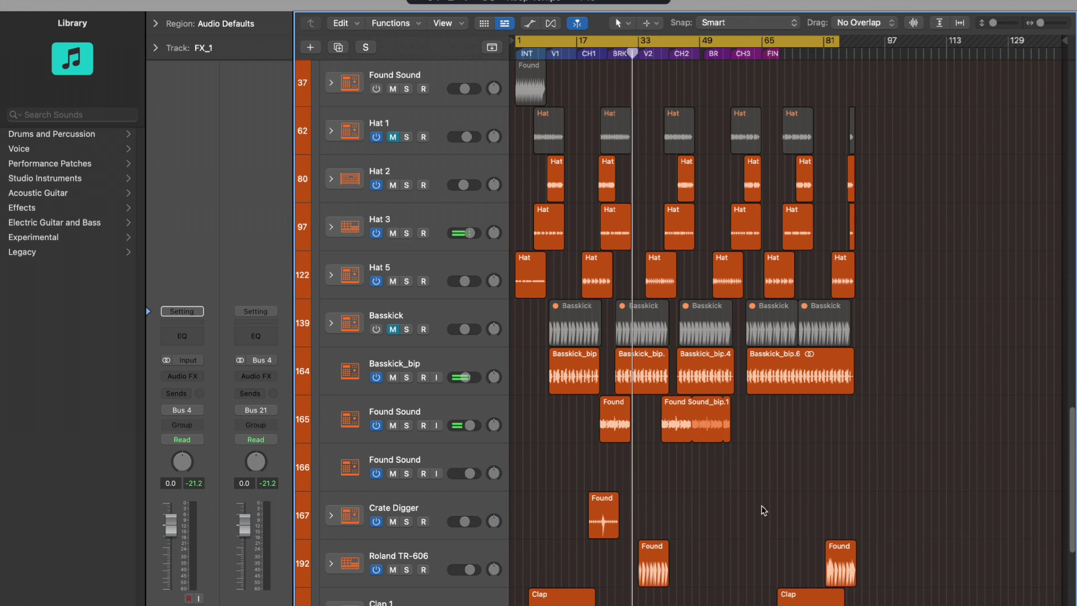
# Select the empty Found Sound track and review the drum and FX arrangement while playing from just before the CH2 marker
pyautogui.click(469, 457)
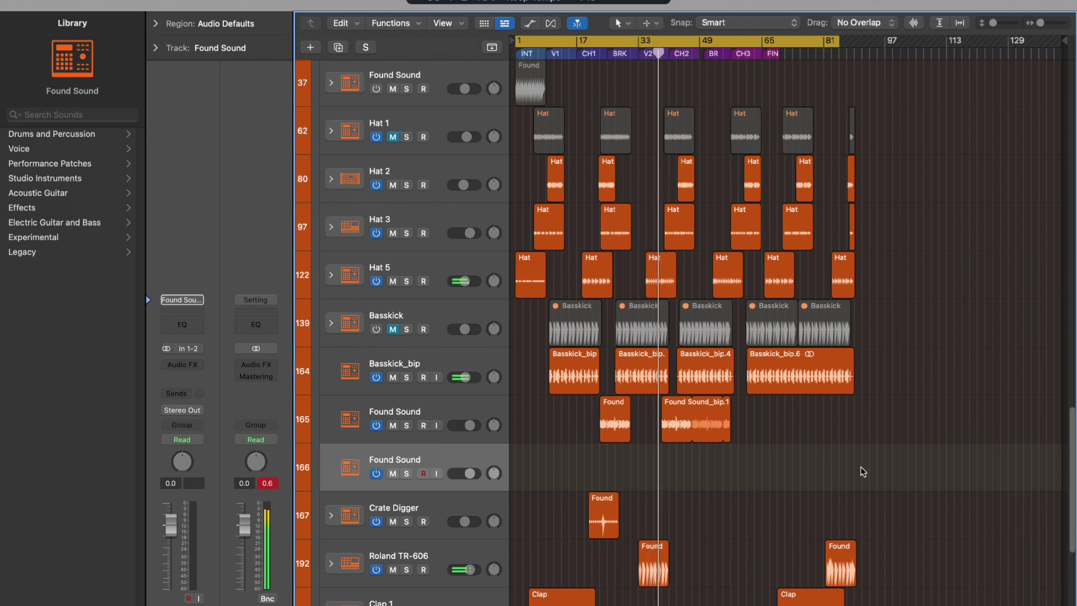
pyautogui.scroll(-3, 862, 471)
pyautogui.scroll(-3, 862, 471)
pyautogui.press('Return')
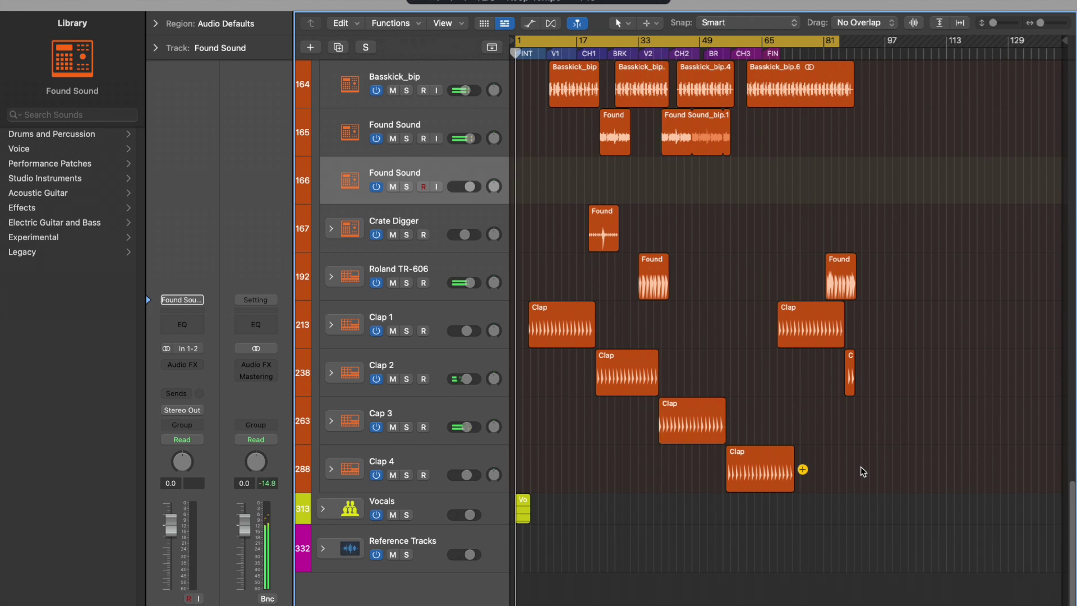
pyautogui.click(661, 45)
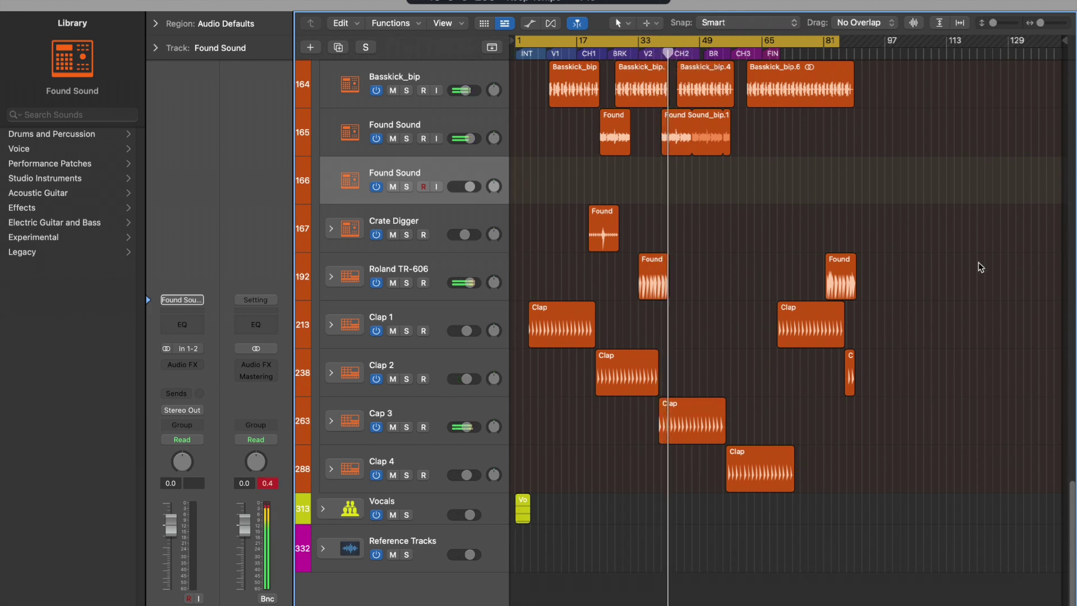
pyautogui.scroll(4, 978, 262)
pyautogui.scroll(1, 978, 261)
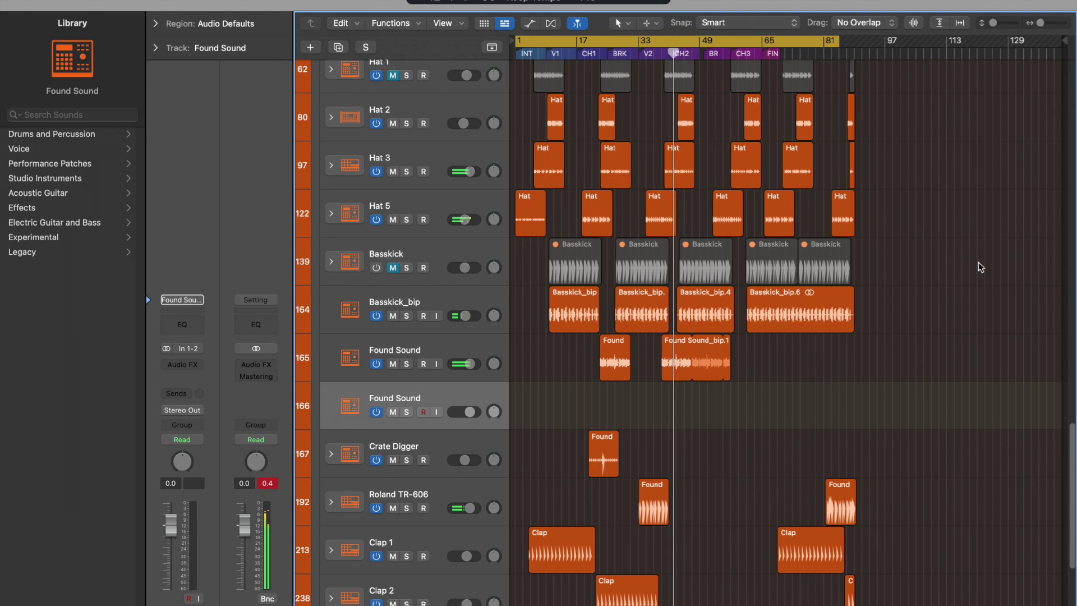
pyautogui.scroll(20, 978, 262)
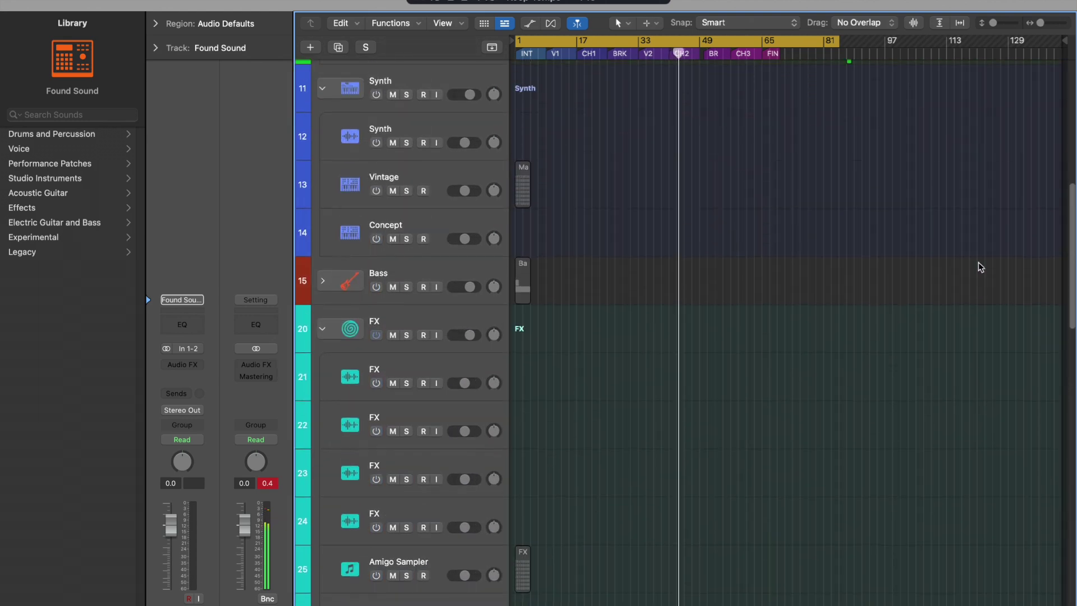
pyautogui.scroll(-4, 529, 394)
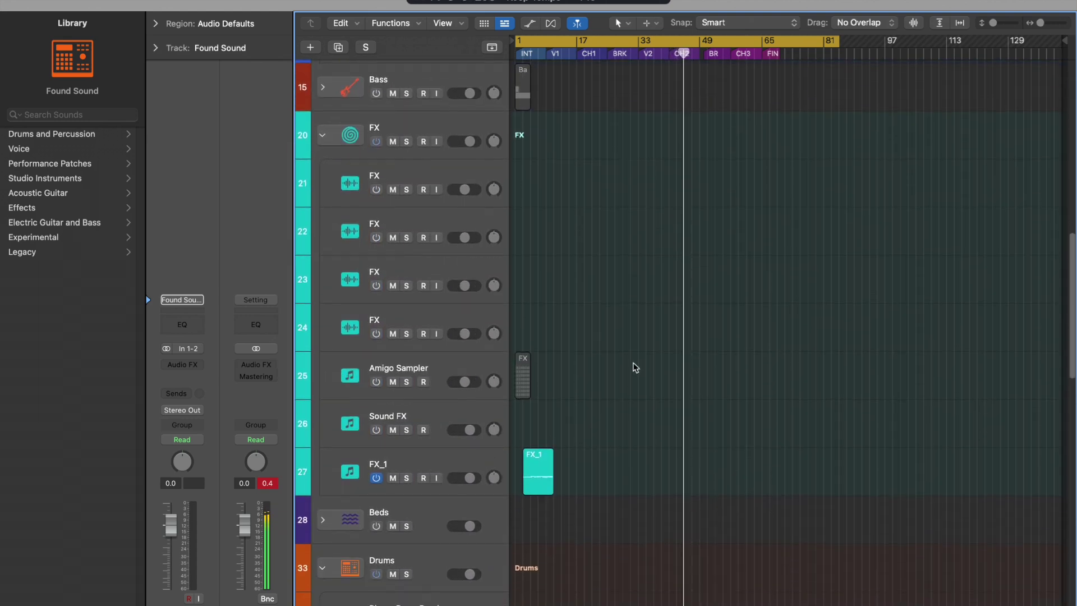
# Bounce the short Sound FX region in the CH2 section in place to a new track
pyautogui.click(449, 421)
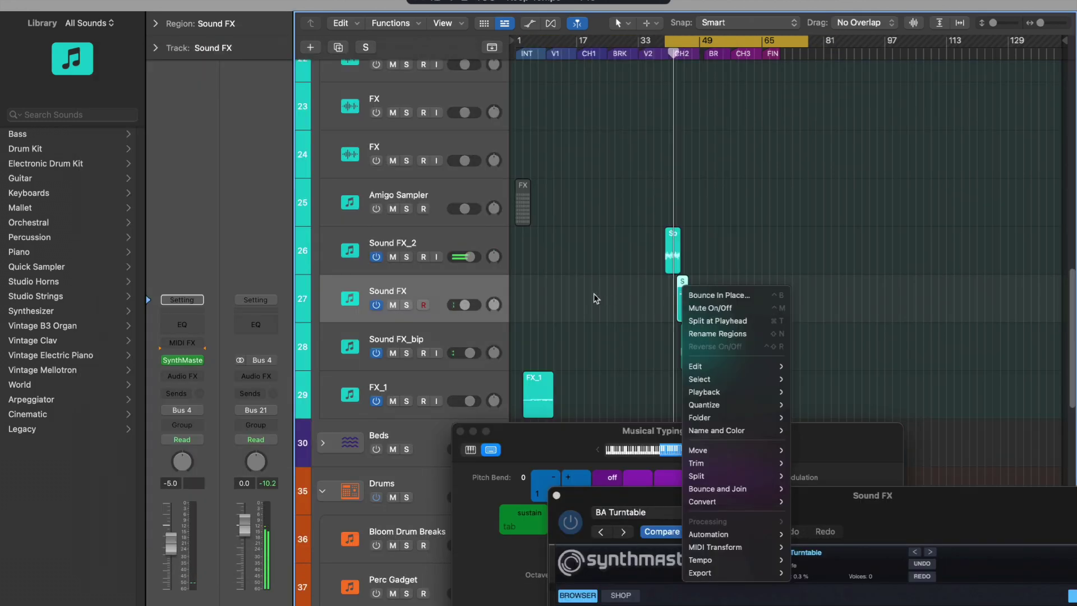
pyautogui.click(203, 372)
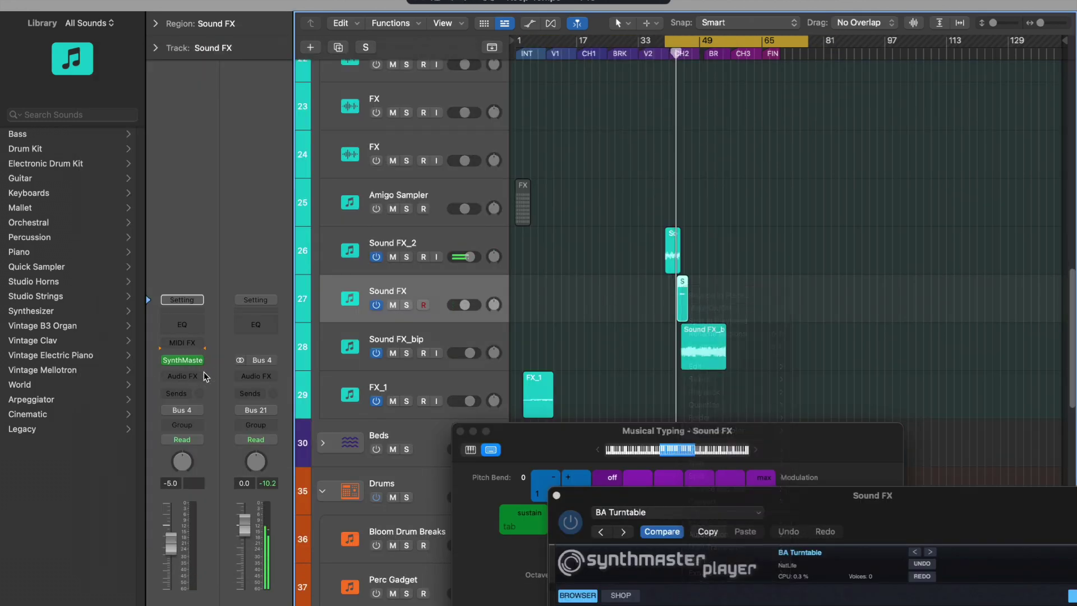
pyautogui.rightClick(684, 299)
pyautogui.click(722, 307)
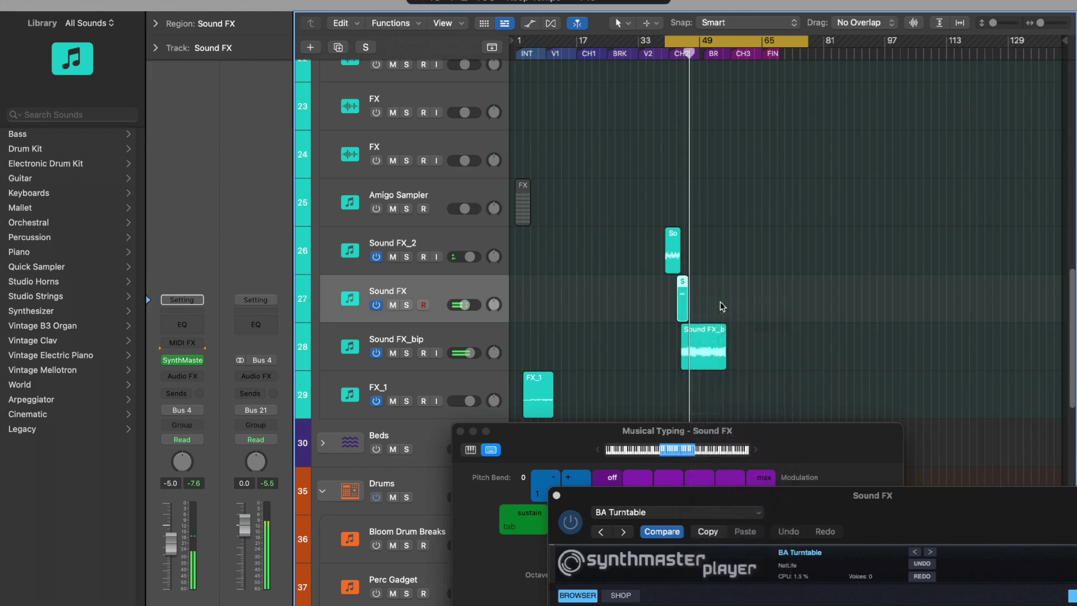
pyautogui.click(644, 425)
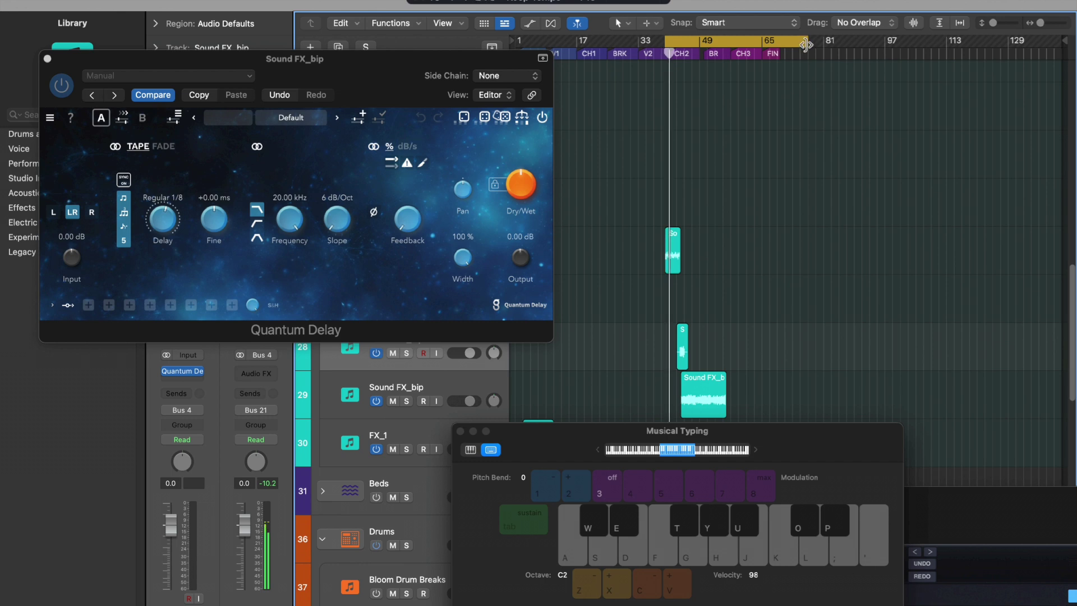
# Shorten the cycle range to end at bar 56 and load the 5TupletFlow preset in Quantum Delay on Sound FX_bip
pyautogui.moveTo(806, 45); pyautogui.dragTo(726, 67)
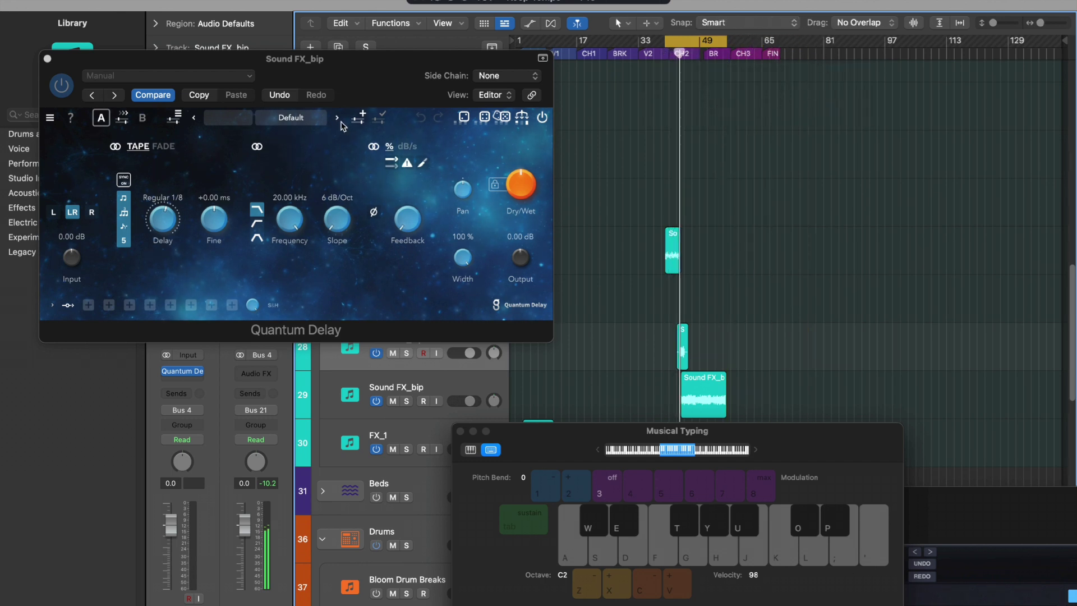
pyautogui.click(338, 119)
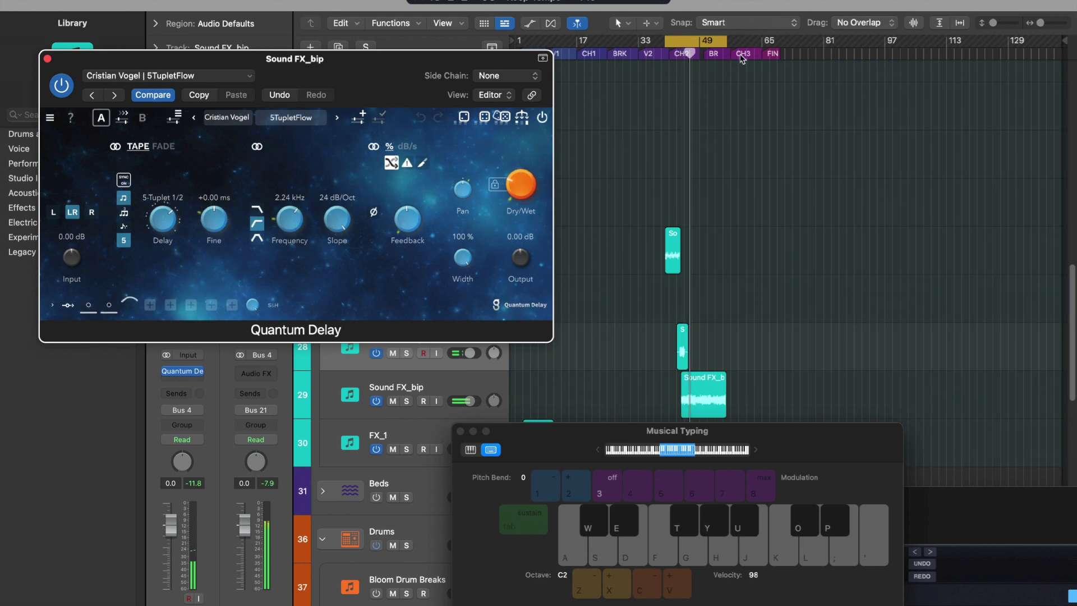
# Set the cycle range to six bars, from bar 40 to bar 46, around the short Sound FX regions
pyautogui.moveTo(727, 41); pyautogui.dragTo(687, 41)
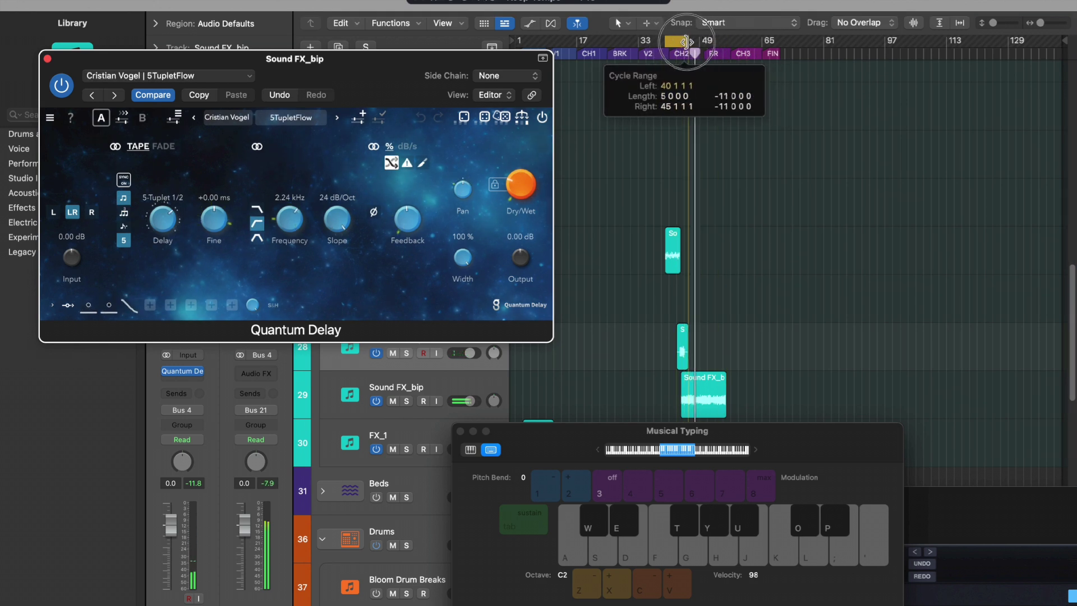
pyautogui.rightClick(672, 50)
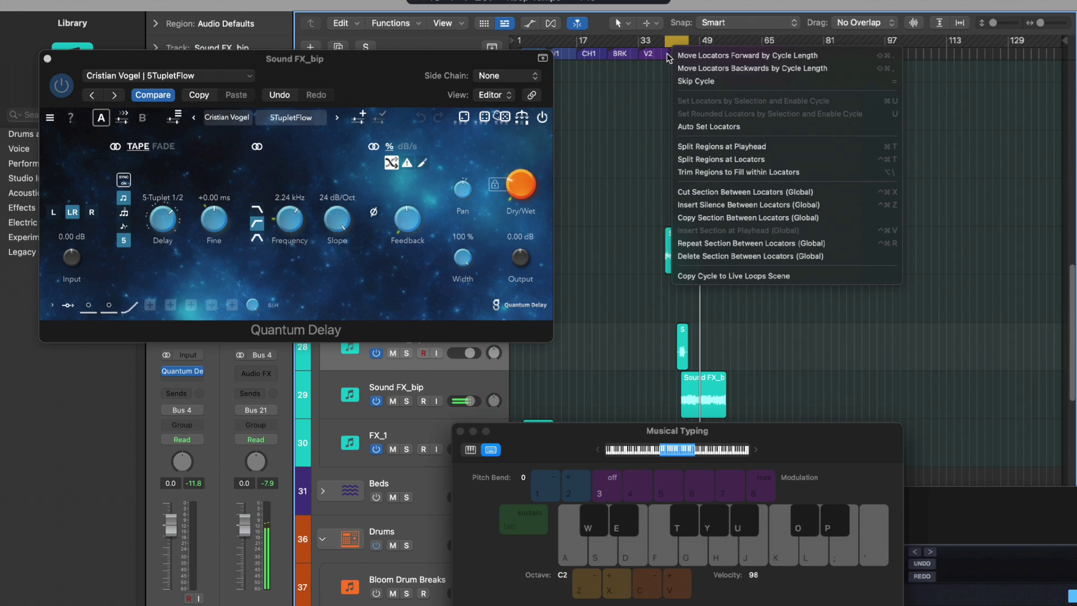
pyautogui.click(670, 59)
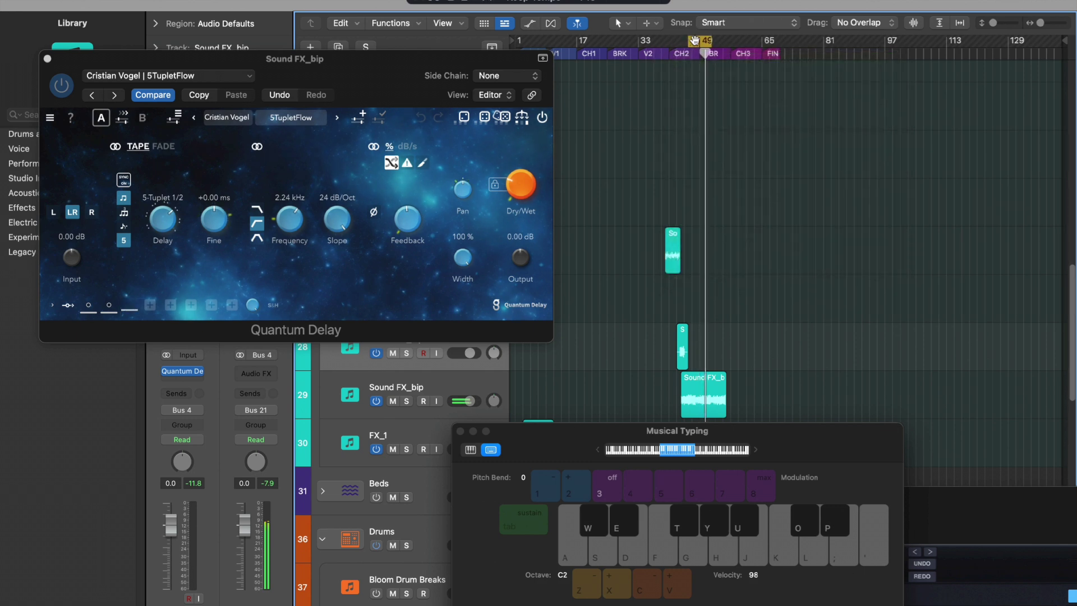
pyautogui.moveTo(695, 40); pyautogui.dragTo(671, 40)
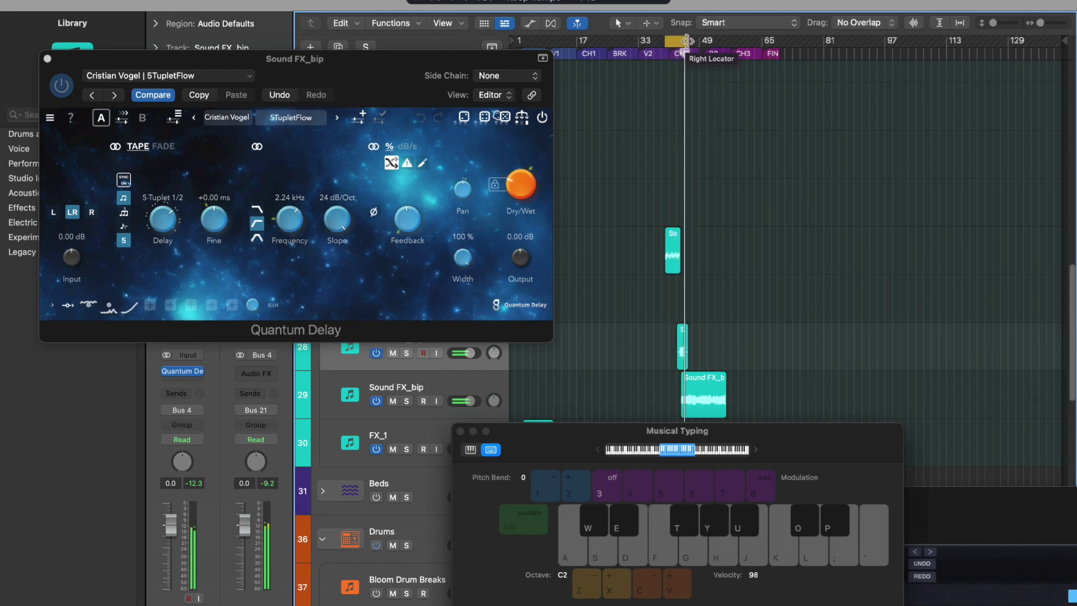
pyautogui.click(686, 41)
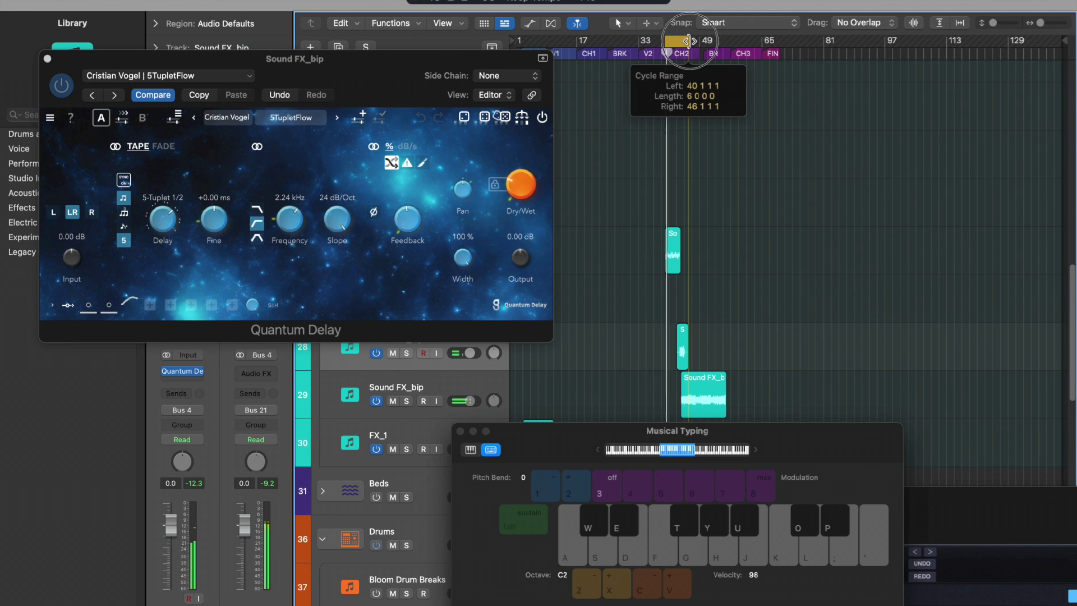
# Audition the BasicMover preset in Quantum Delay, switch to Flasm5, and close the plug-in window
pyautogui.click(338, 119)
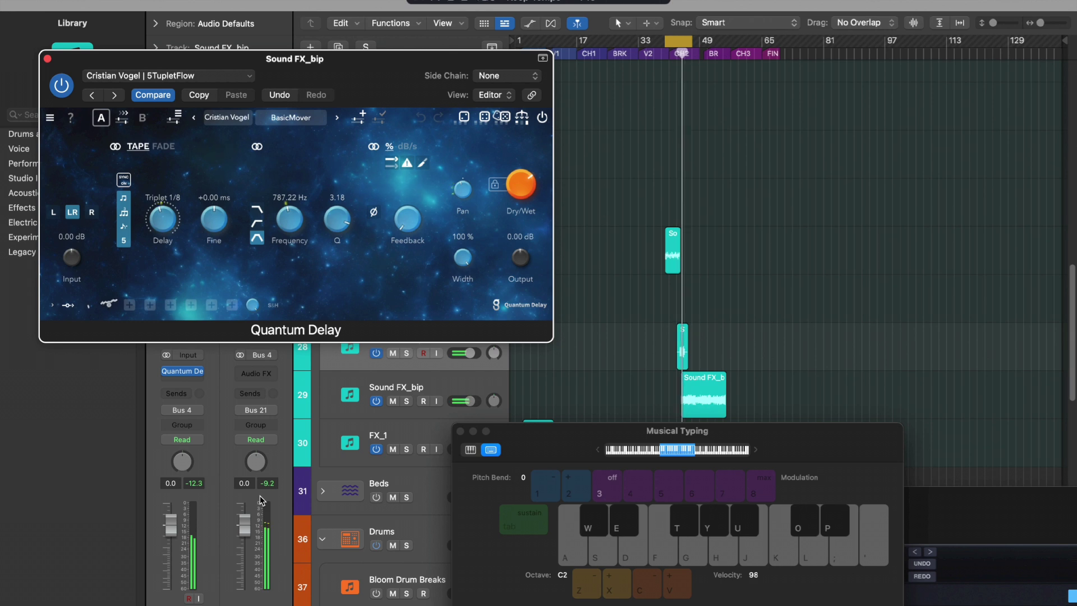
pyautogui.click(337, 121)
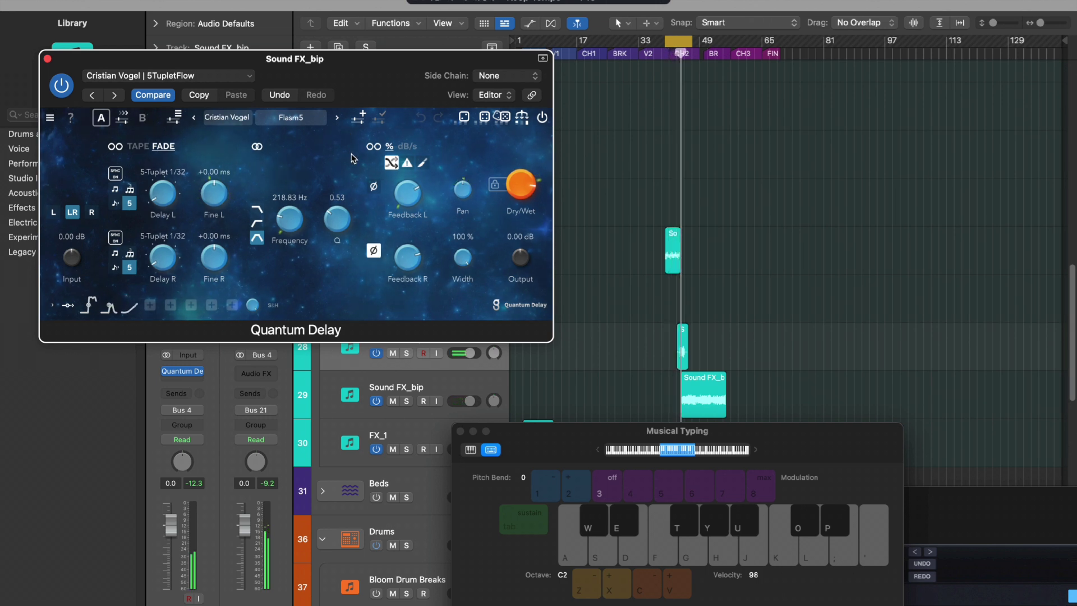
pyautogui.click(47, 59)
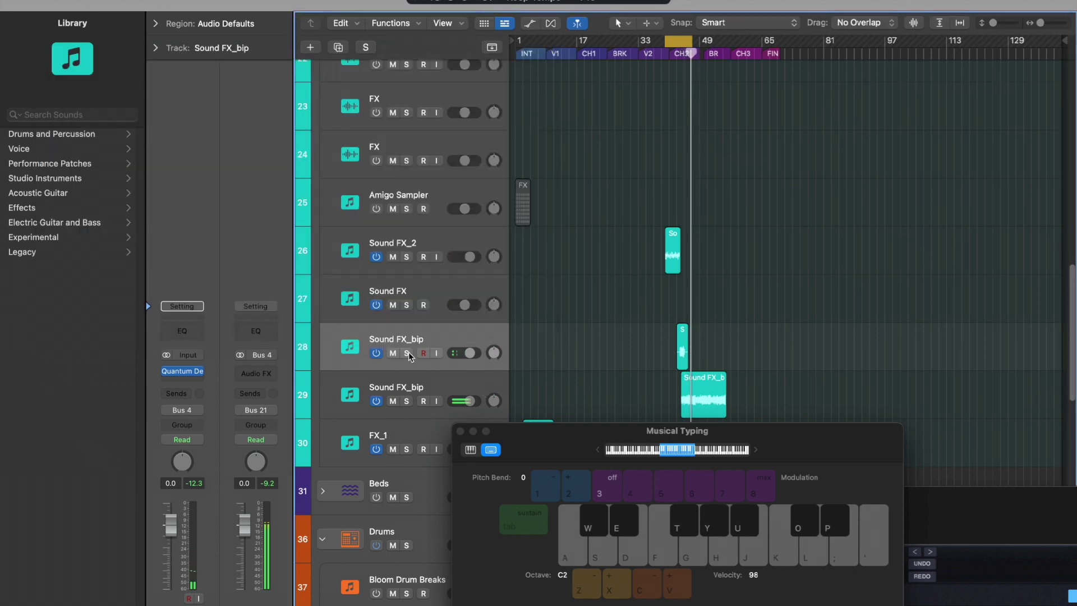
# Insert the MixBox plug-in after Quantum Delay on the selected Sound FX_bip track
pyautogui.click(180, 375)
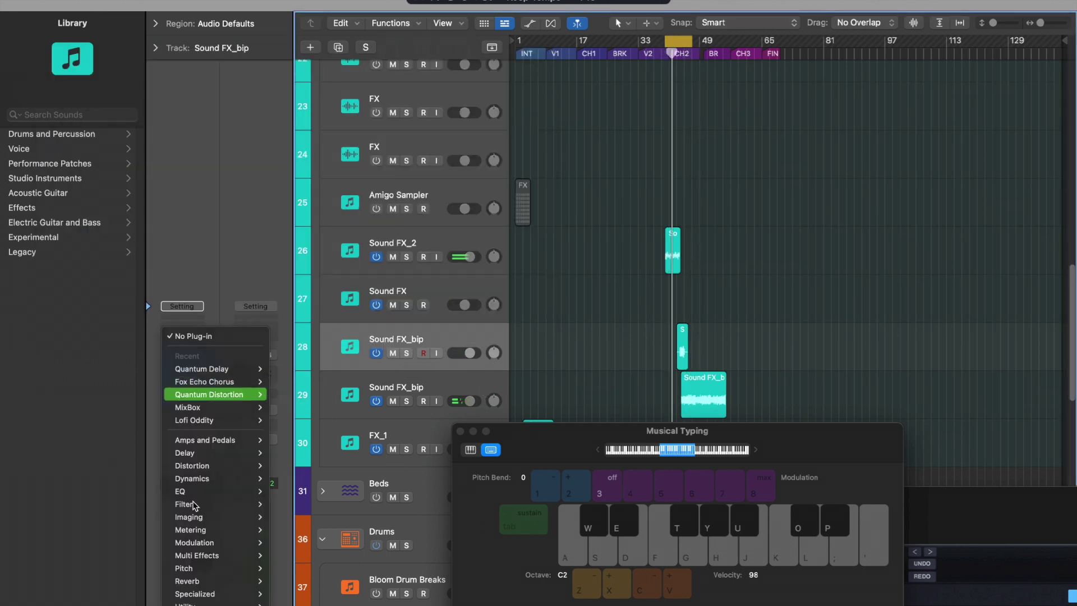
pyautogui.click(206, 414)
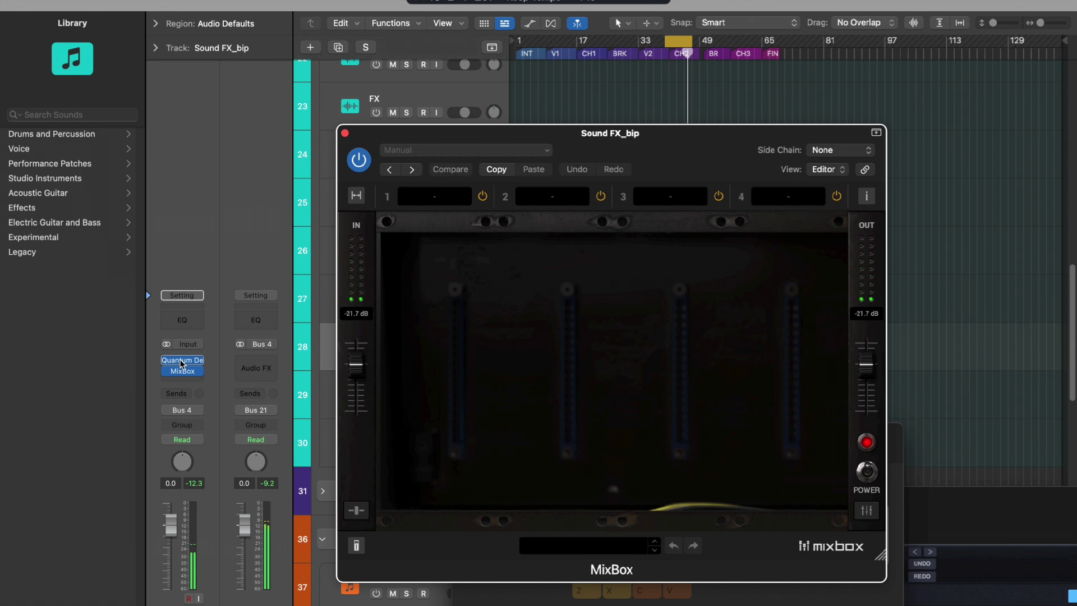
# Move MixBox ahead of Quantum Delay on Sound FX_bip and load its Synth preset Dark Theory
pyautogui.click(182, 361)
pyautogui.click(602, 551)
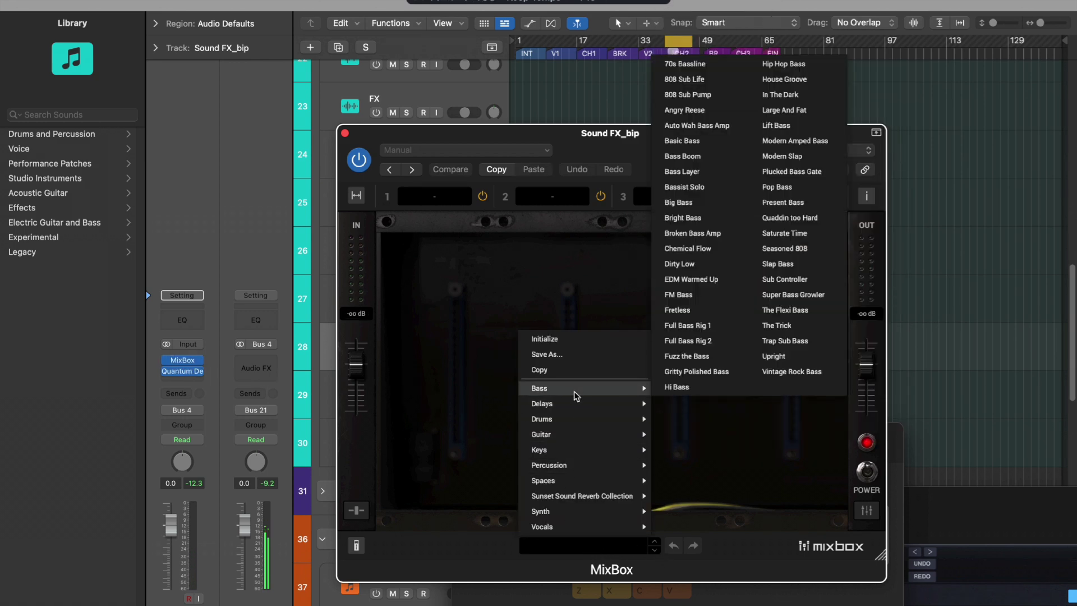
pyautogui.moveTo(557, 511)
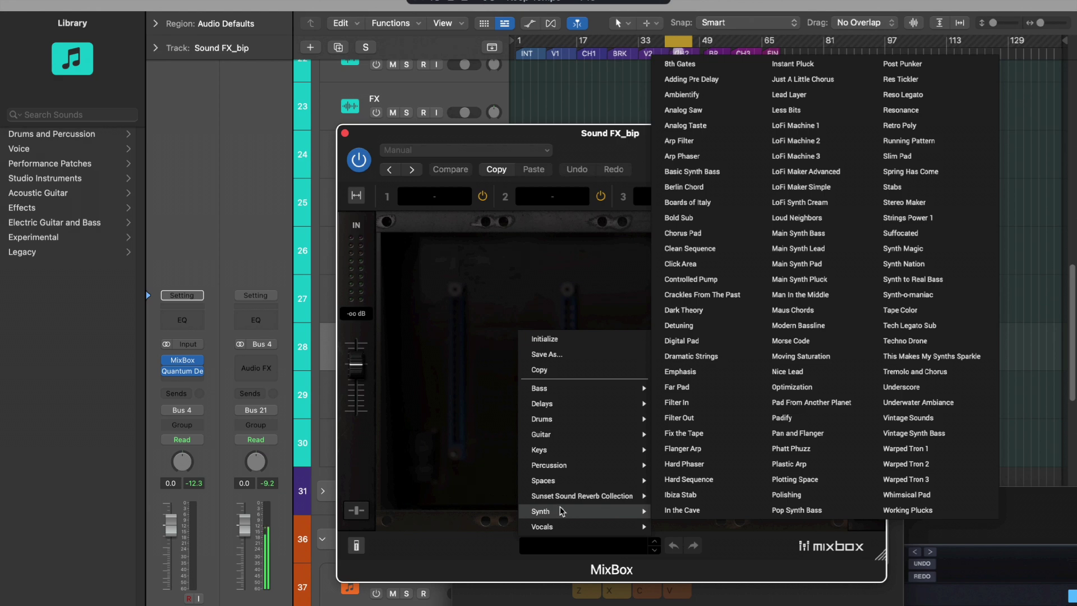
pyautogui.click(716, 311)
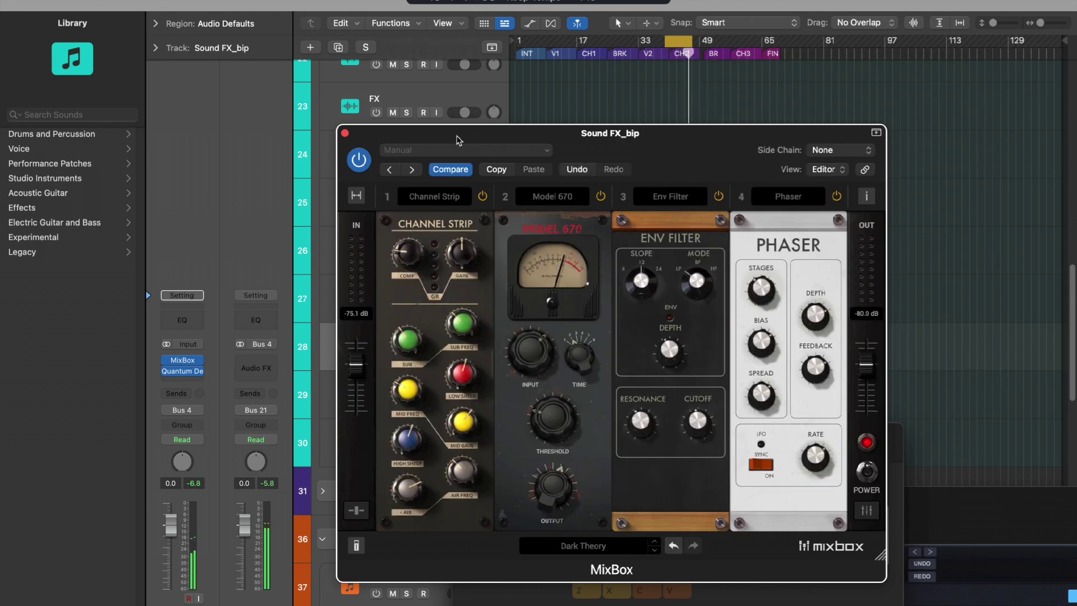
# Reveal the Sound FX regions behind the MixBox window and switch MixBox to the Detuning preset
pyautogui.moveTo(438, 140); pyautogui.dragTo(193, 76)
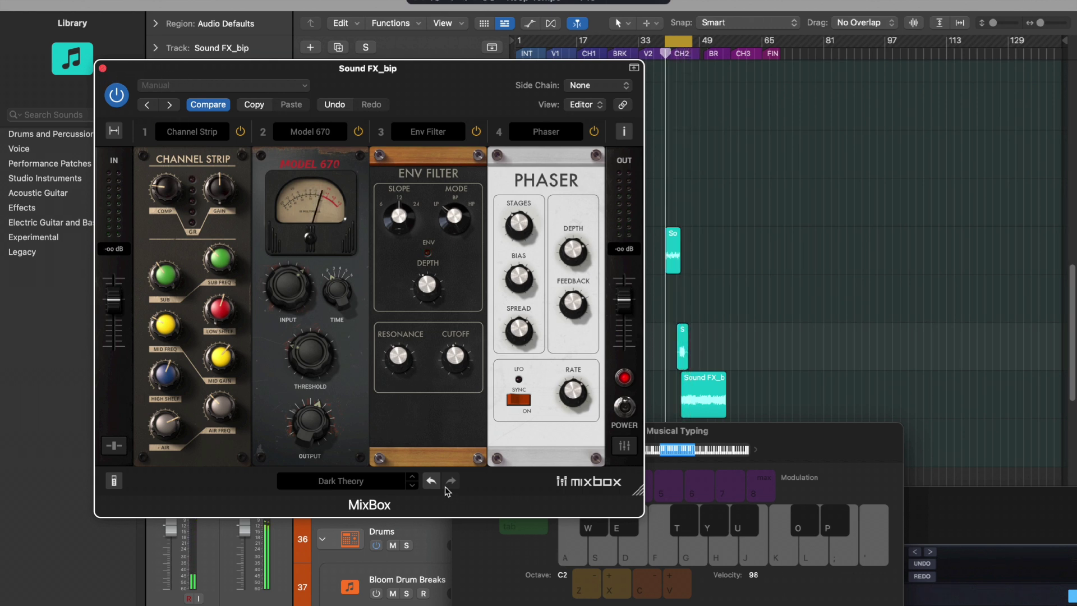
pyautogui.click(413, 486)
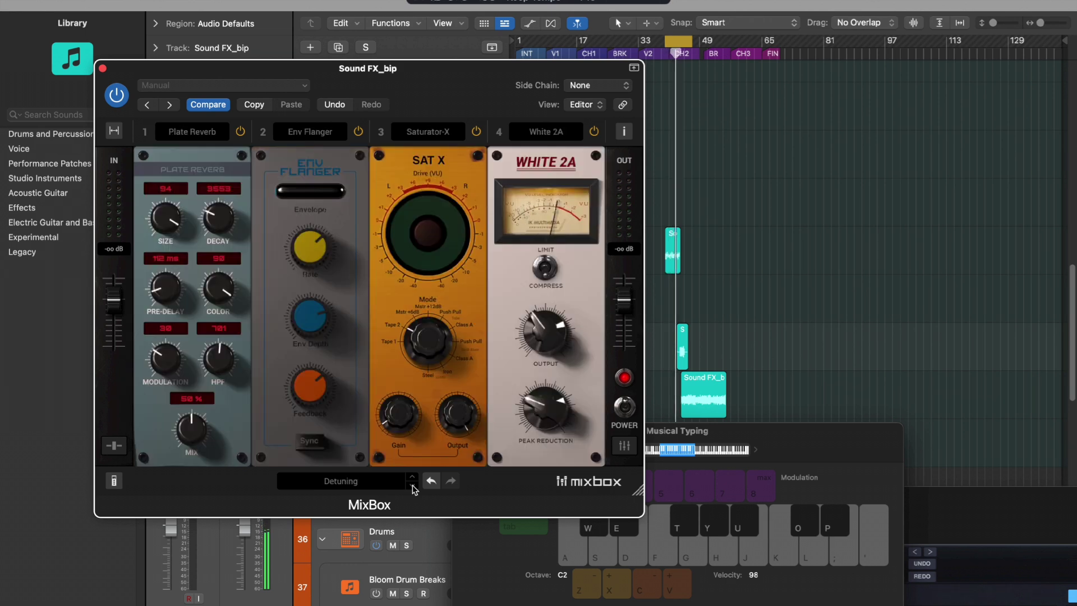
pyautogui.press('space')
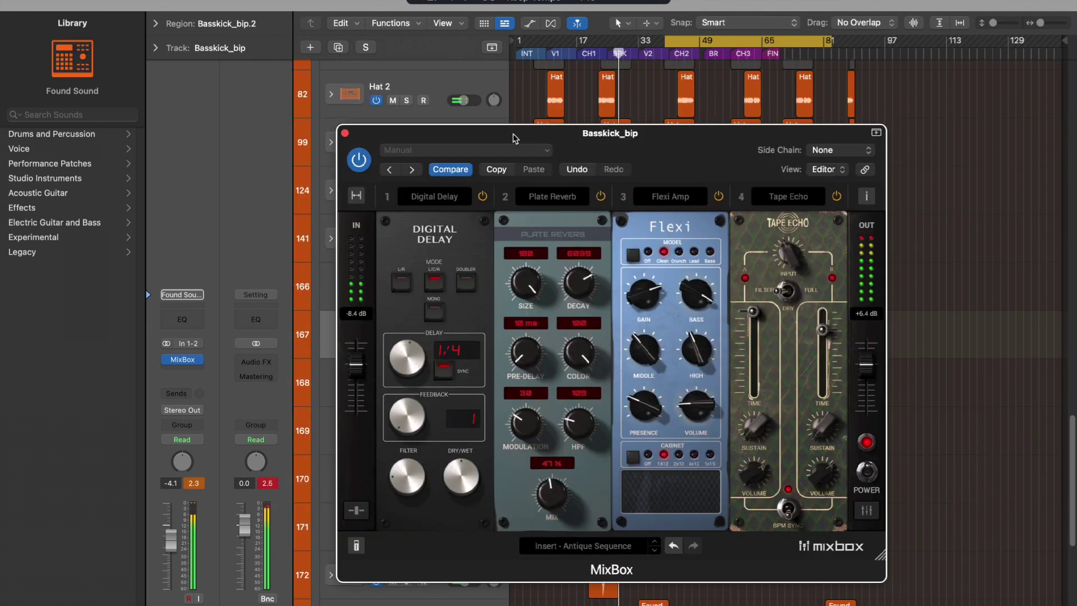
# Load the Basic preset BA Atlas Soul Break in Bloom Drum Breaks and play it with Musical Typing
pyautogui.moveTo(514, 138); pyautogui.dragTo(258, 136)
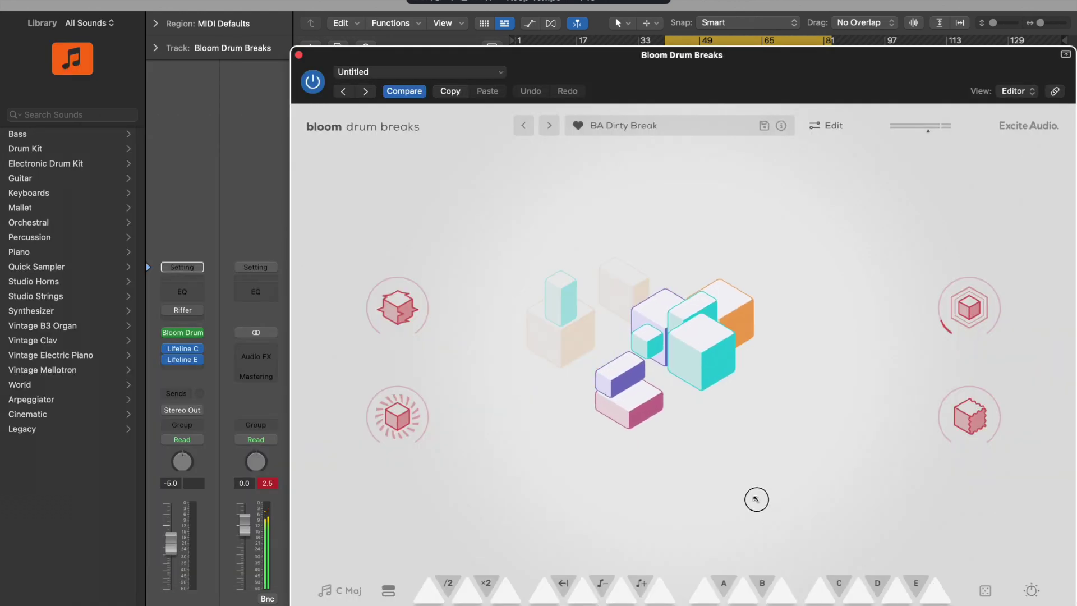
pyautogui.moveTo(528, 69); pyautogui.dragTo(281, 10)
pyautogui.click(364, 66)
pyautogui.click(442, 155)
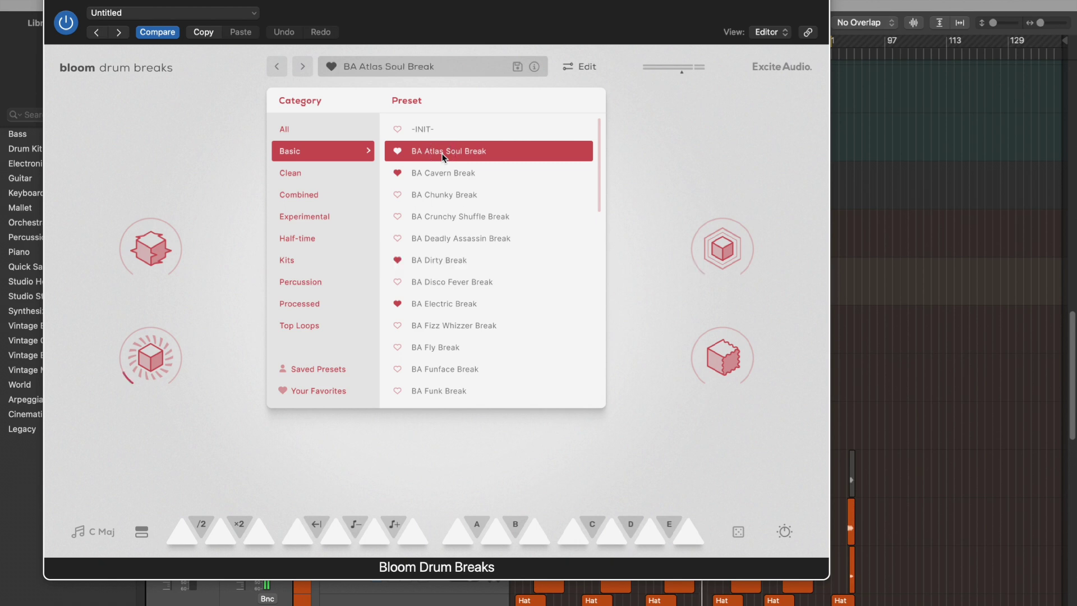
pyautogui.press('super+k')
pyautogui.press('f')
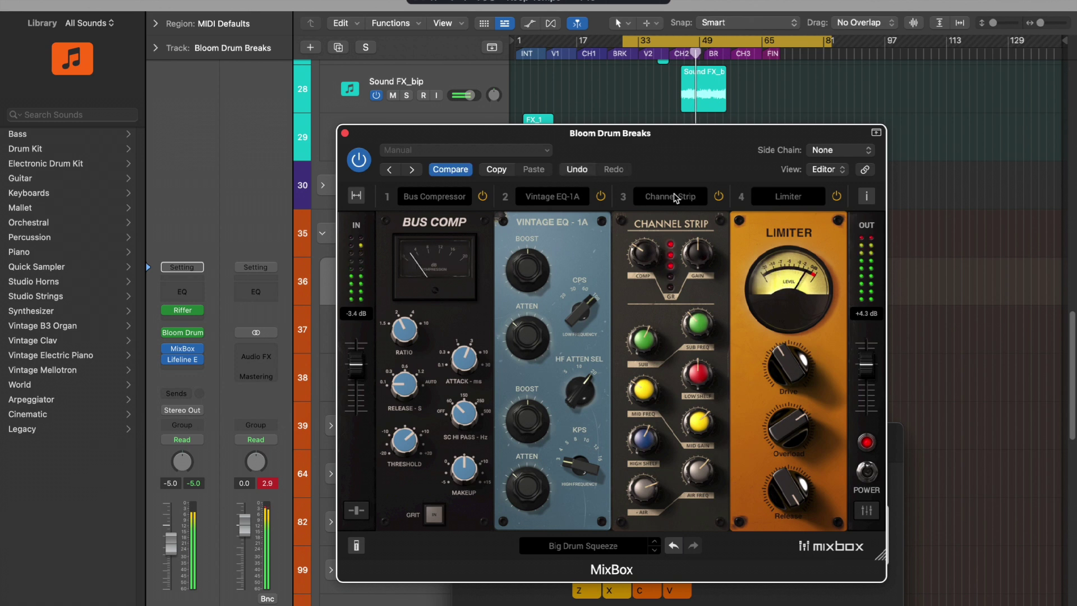
# Browse MixBox presets on Bloom Drum Breaks and record a drum part on that track across the CH2 and BR sections
pyautogui.click(601, 549)
pyautogui.moveTo(575, 419)
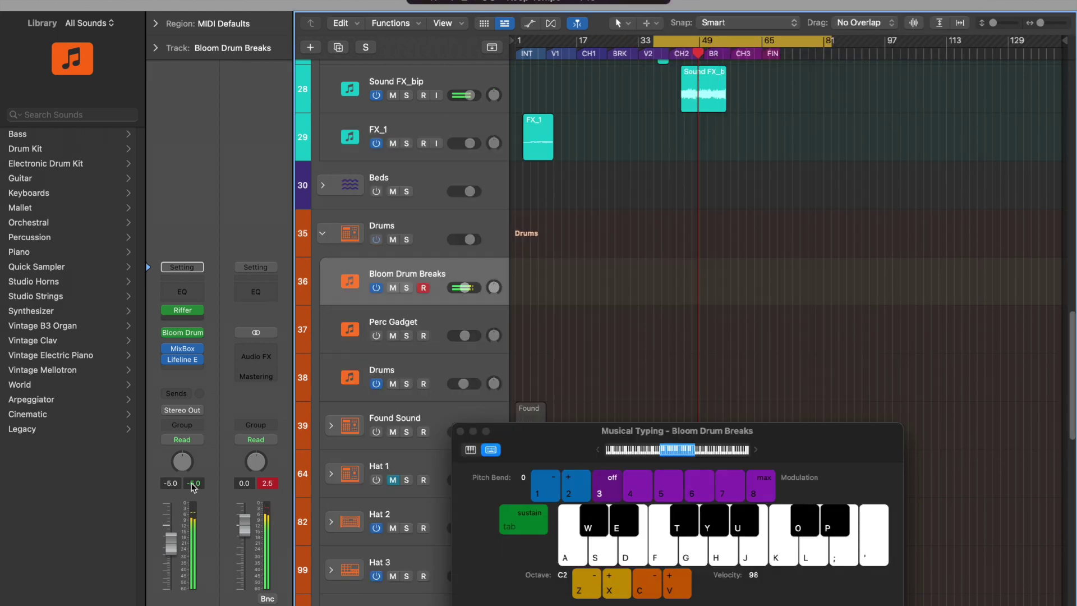
pyautogui.press('r')
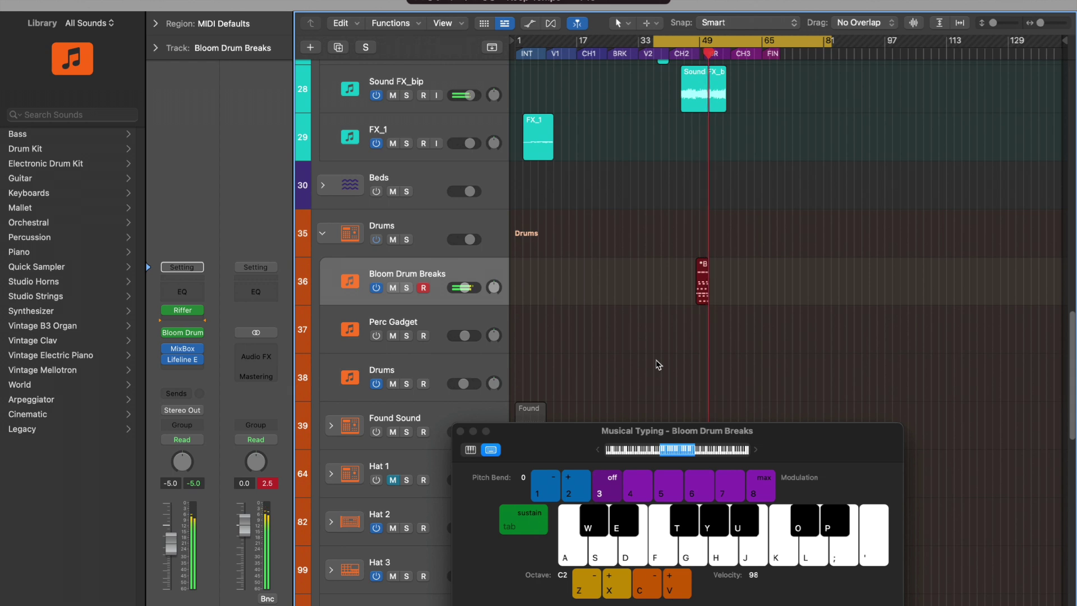
pyautogui.press('p')
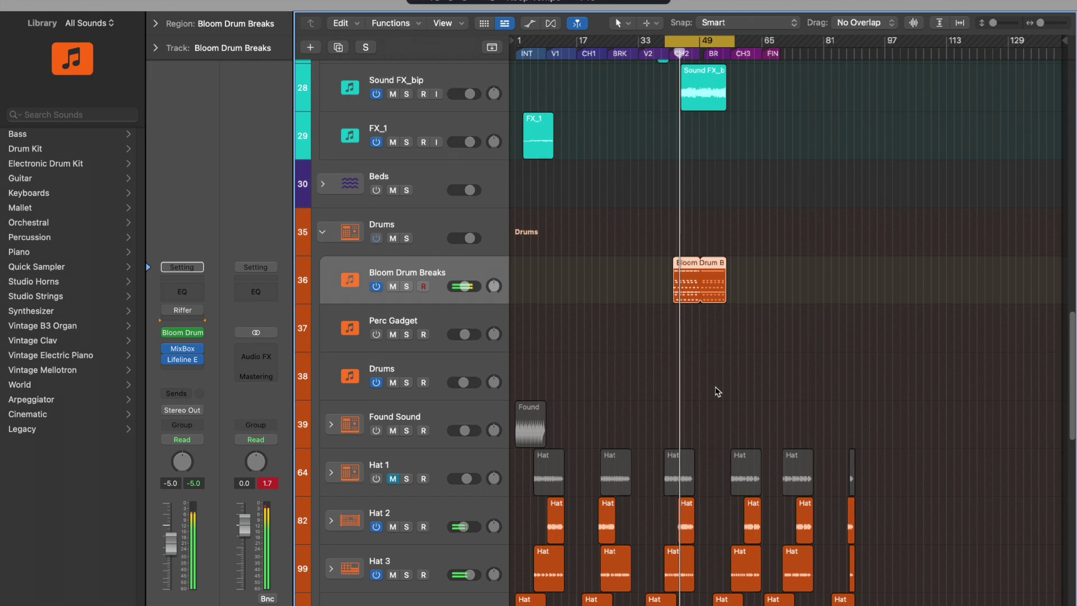
pyautogui.scroll(-5, 715, 391)
pyautogui.scroll(-10, 716, 390)
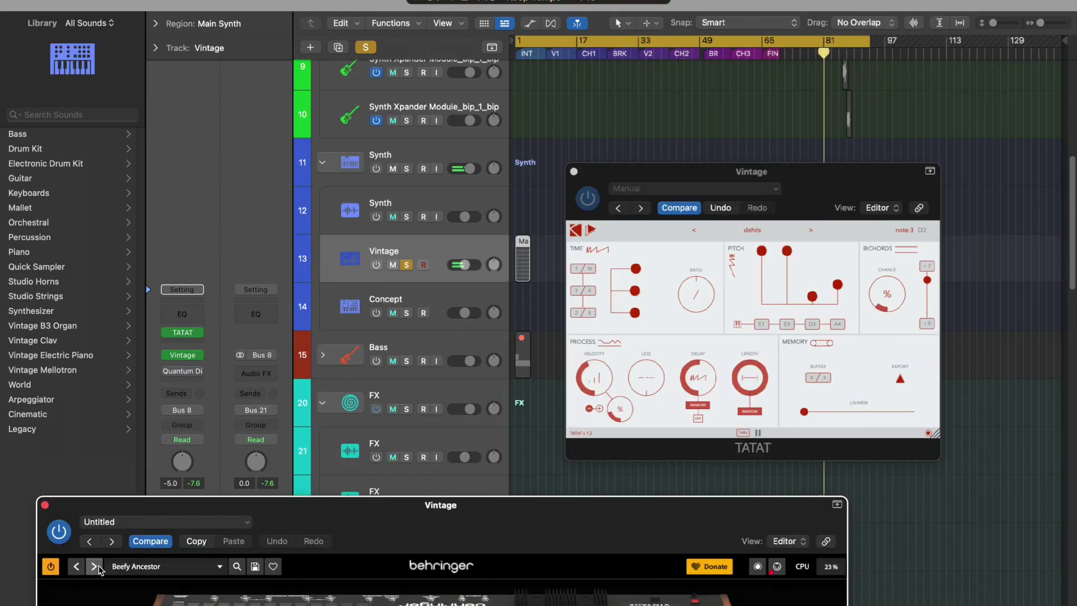
# Clear the solo on the Vintage track to hear it in the full mix and reposition its synth window
pyautogui.click(363, 48)
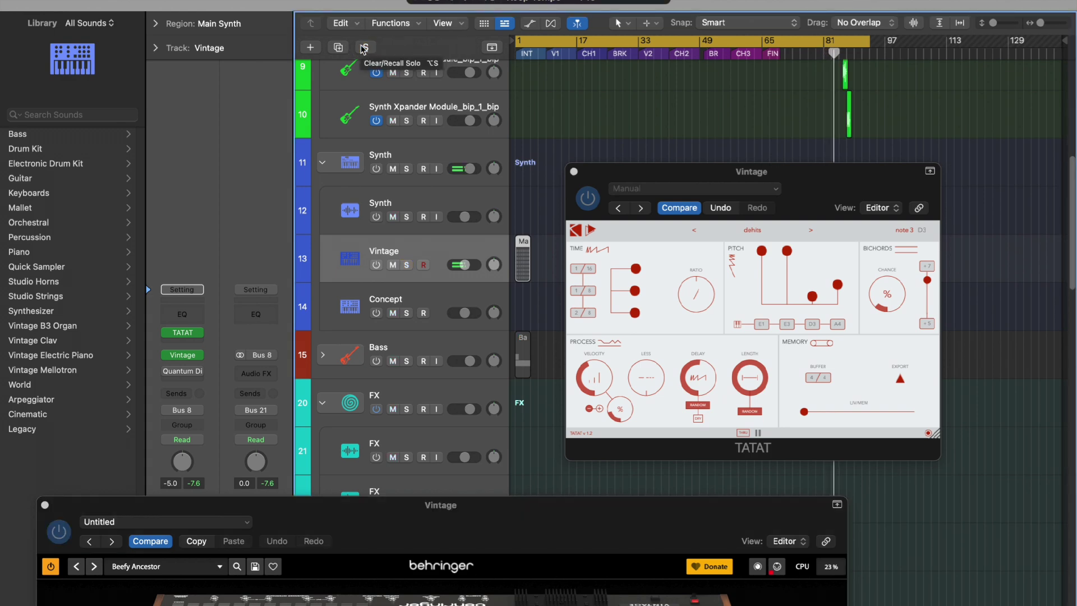
pyautogui.moveTo(421, 526); pyautogui.dragTo(388, 99)
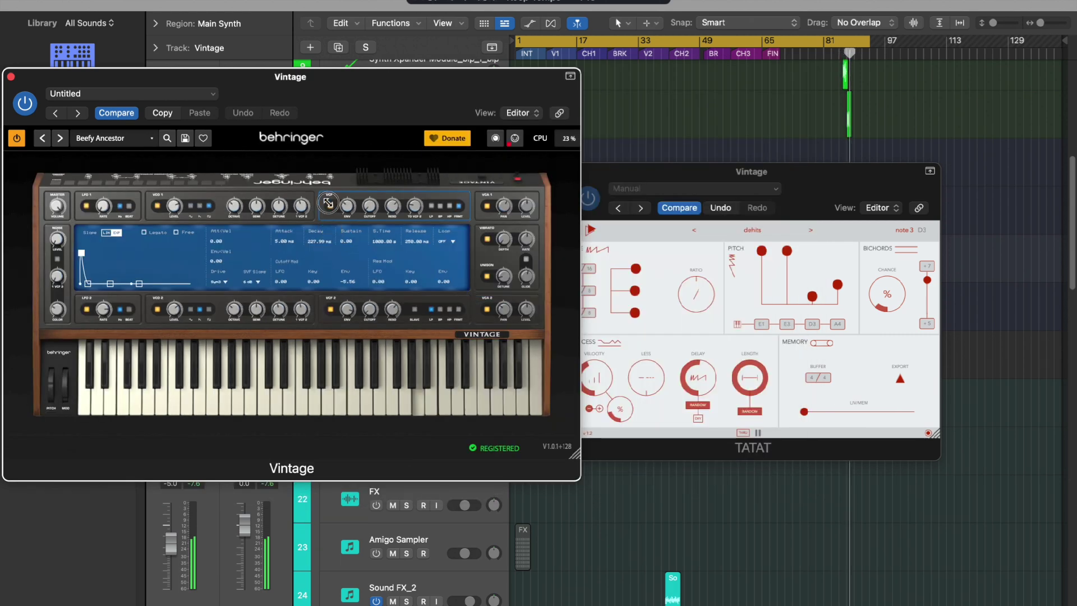
pyautogui.moveTo(218, 83); pyautogui.dragTo(383, 391)
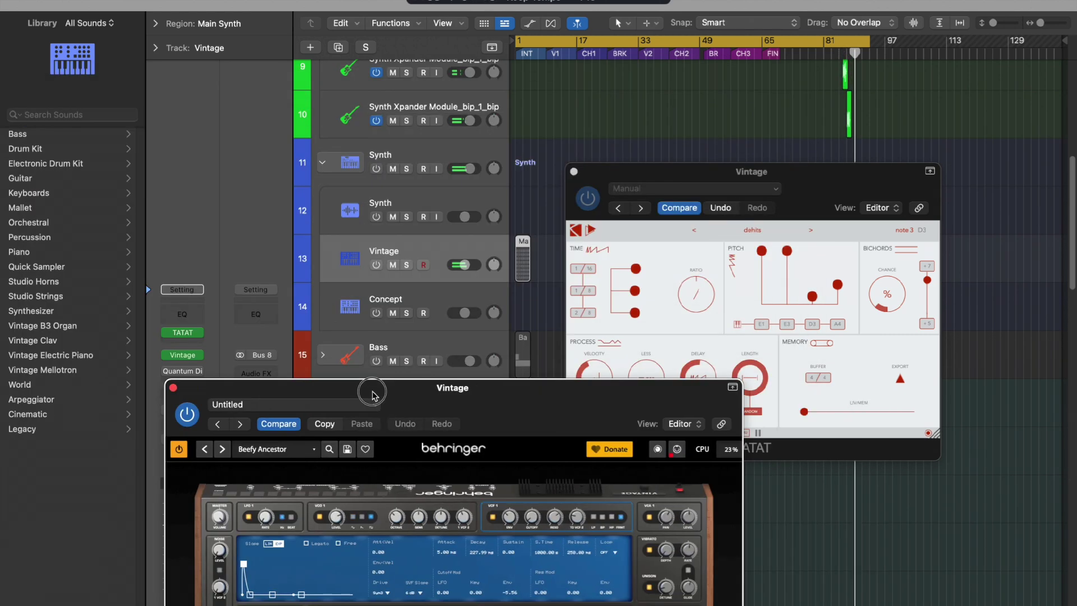
# Delete the Vintage track and show Musical Typing for the Concept track
pyautogui.press('super+BackSpace')
pyautogui.press('super+k')
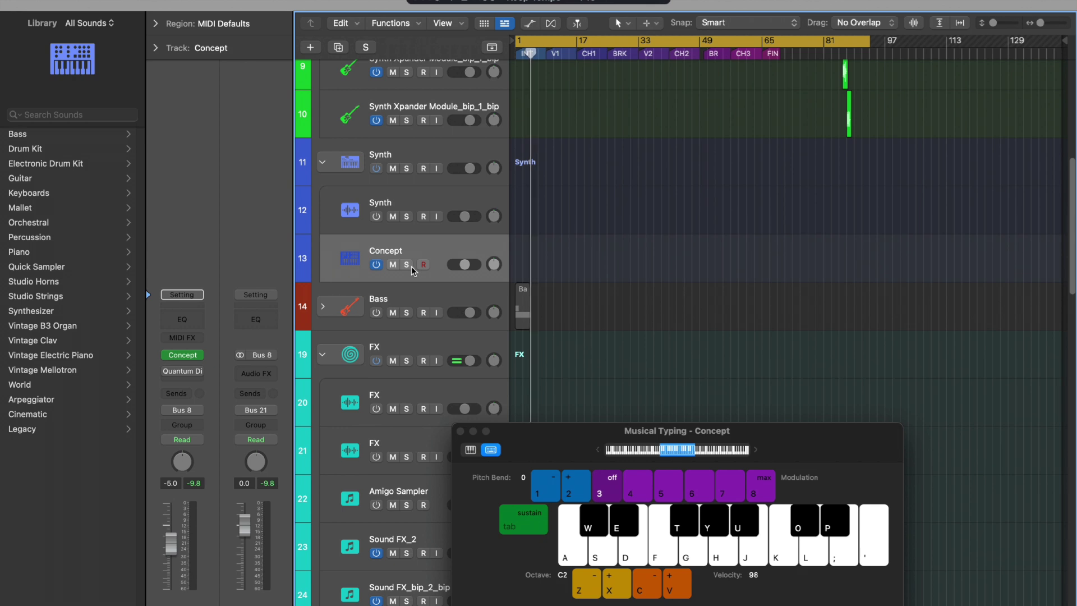